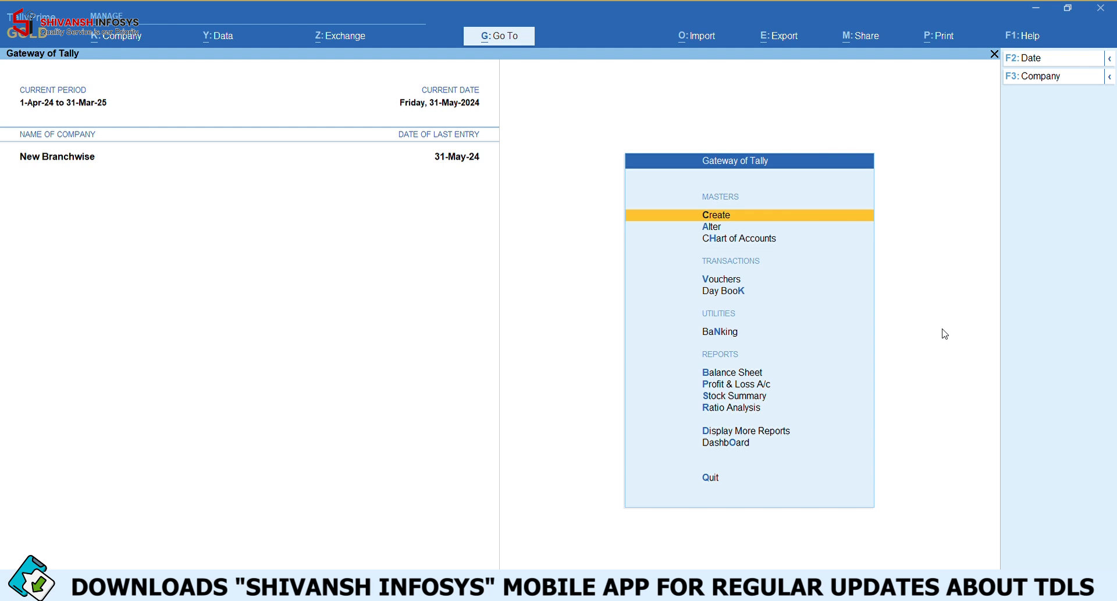
Open the MR customer ledger matching "Ga" for alteration.
key(Down)
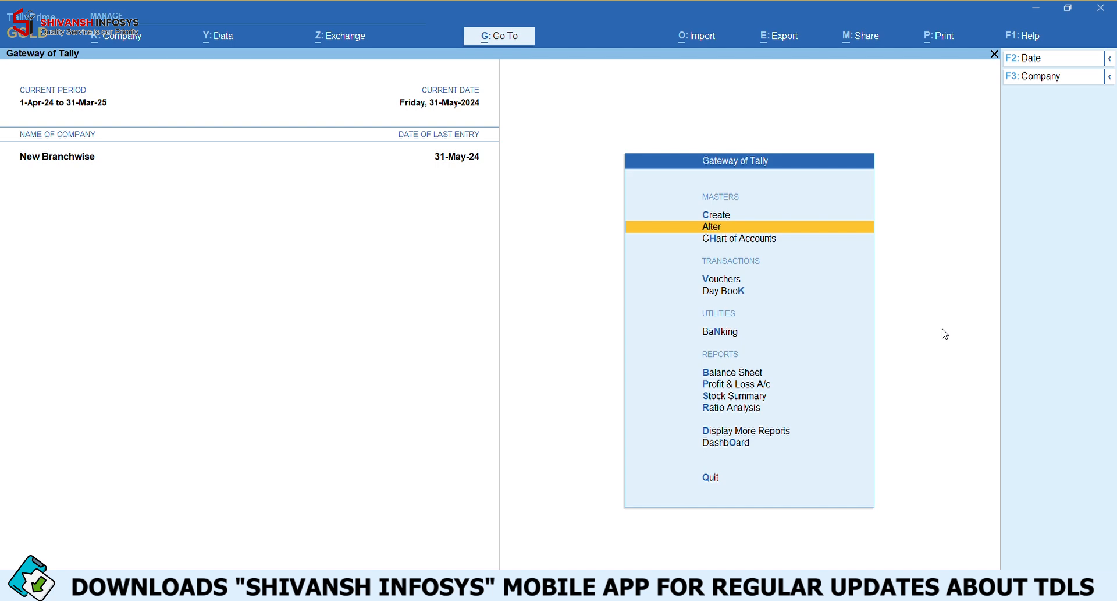
key(Return)
key(Return)
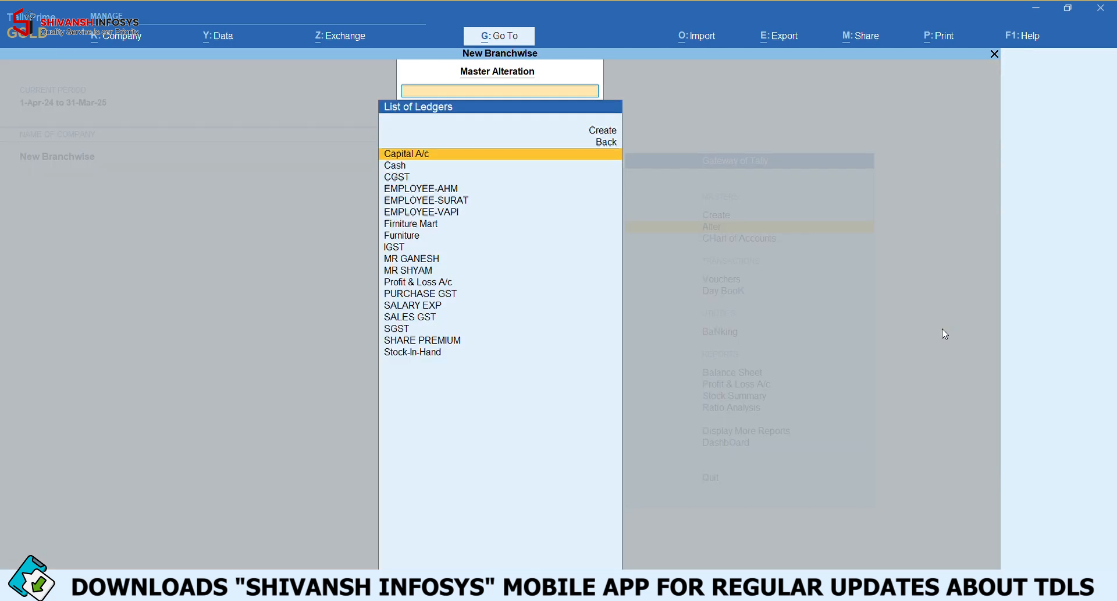
text(Ga)
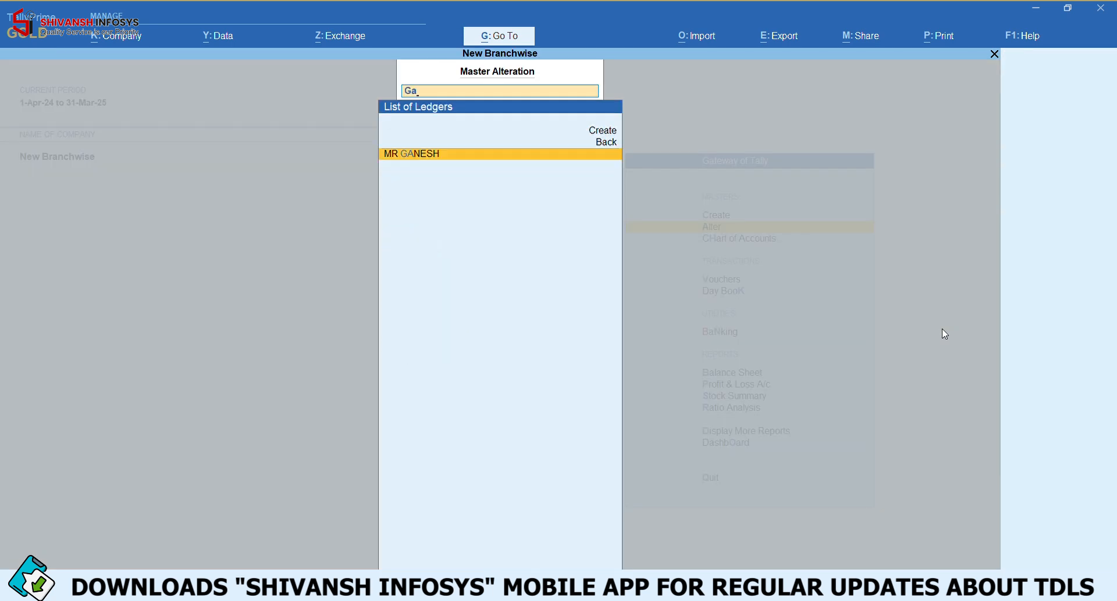
key(Return)
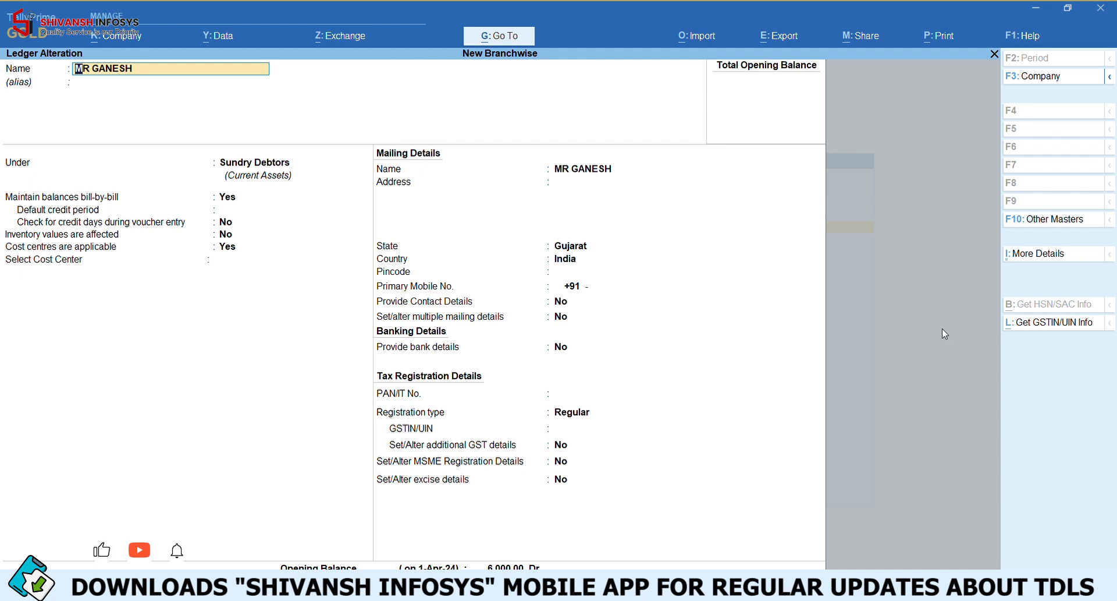
Go through the customer ledger's master details and open the bill-wise breakup of its opening balance.
key(Return)
key(Return)
key(Return)
key(Return)
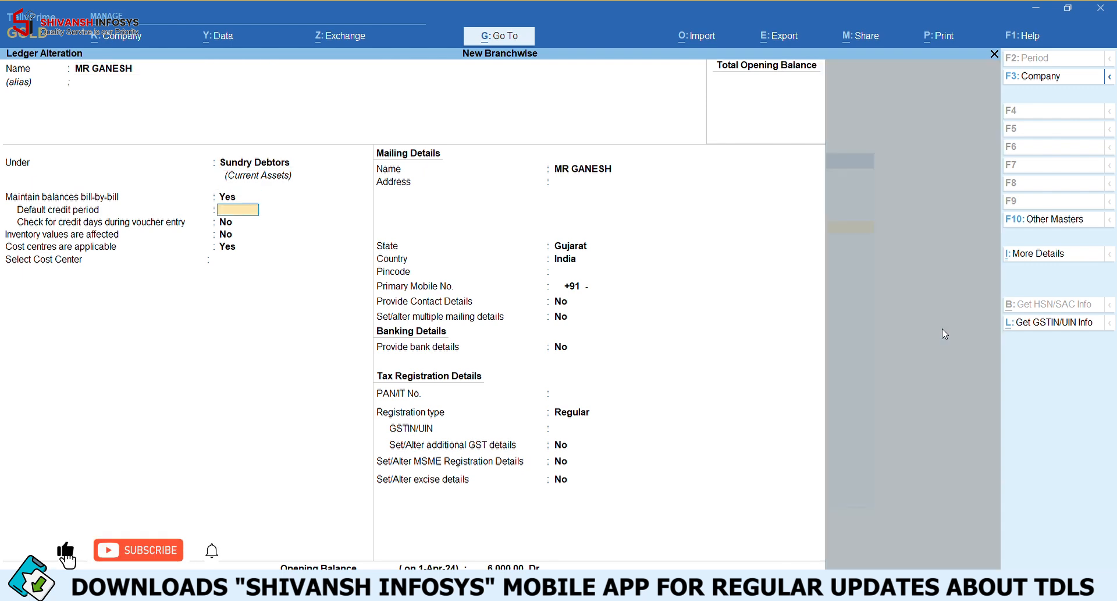
key(Return)
key(Return)
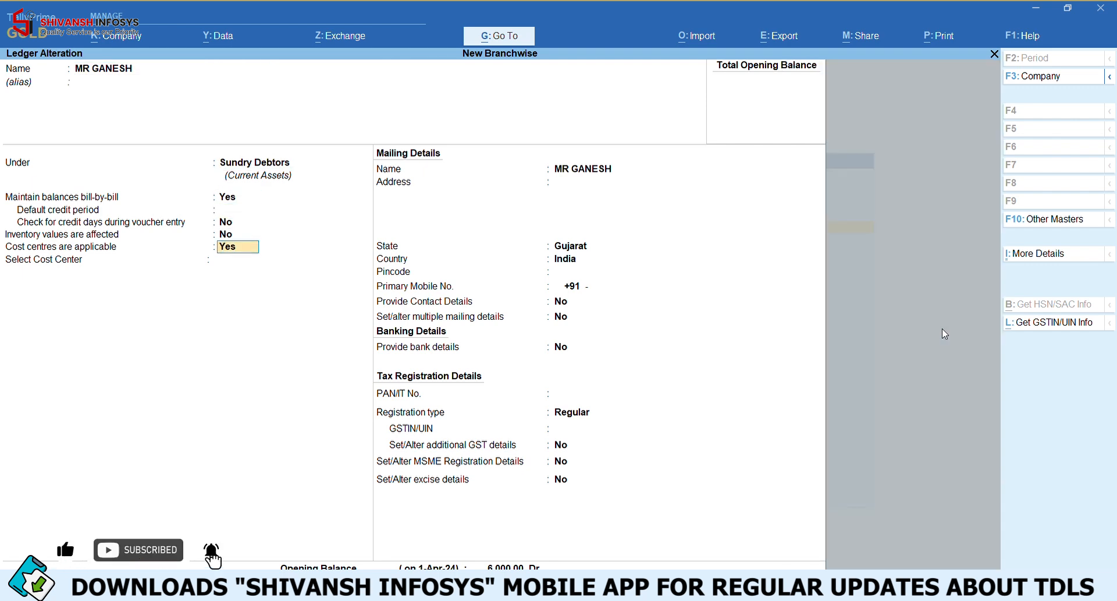
key(Return)
key(Return)
key(Return)
key(Return)
key(Return)
key(Return)
key(Return)
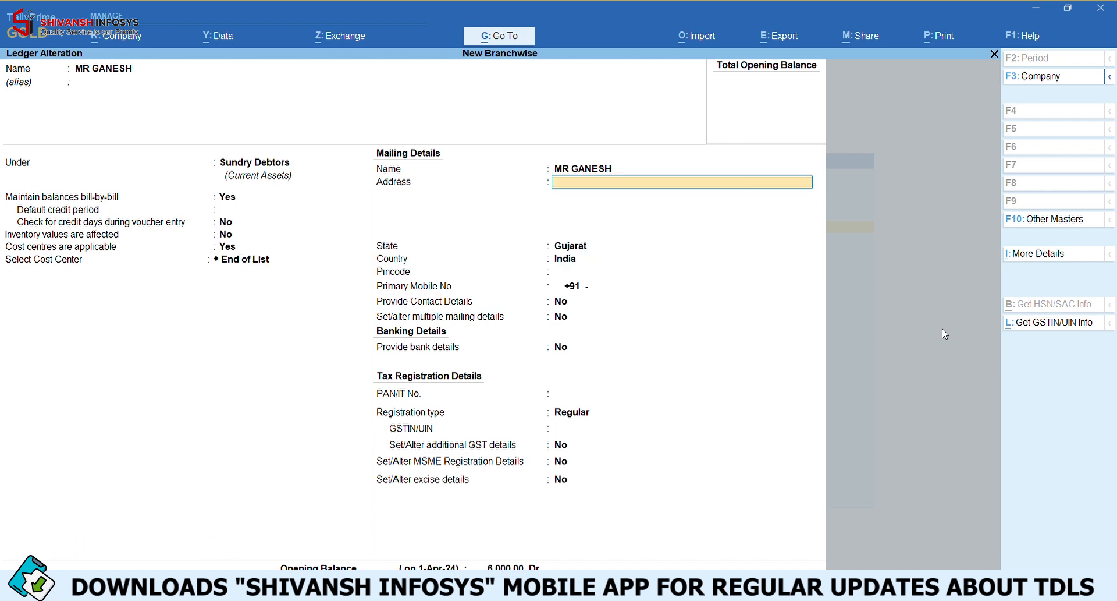
key(Return)
key(Return)
key(Return)
key(Return)
key(Return)
key(Return)
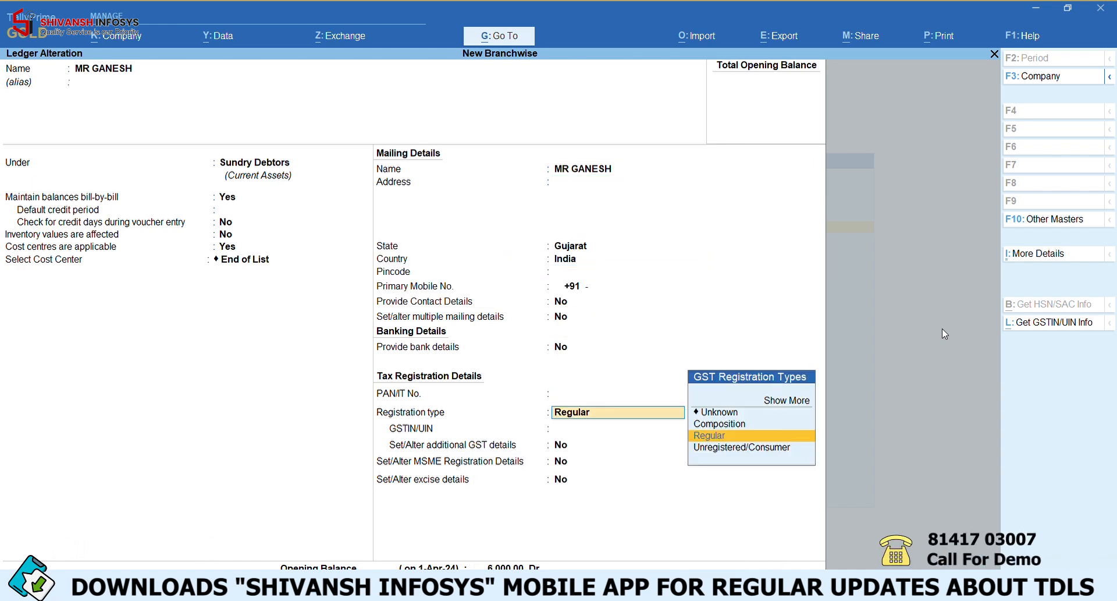
key(Return)
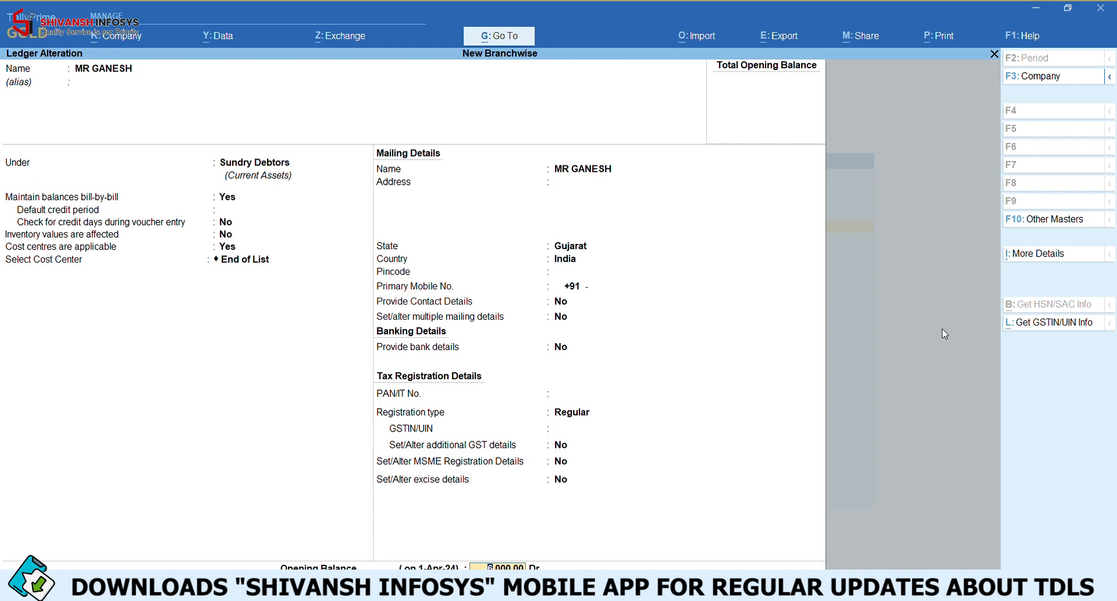
key(Return)
key(Return)
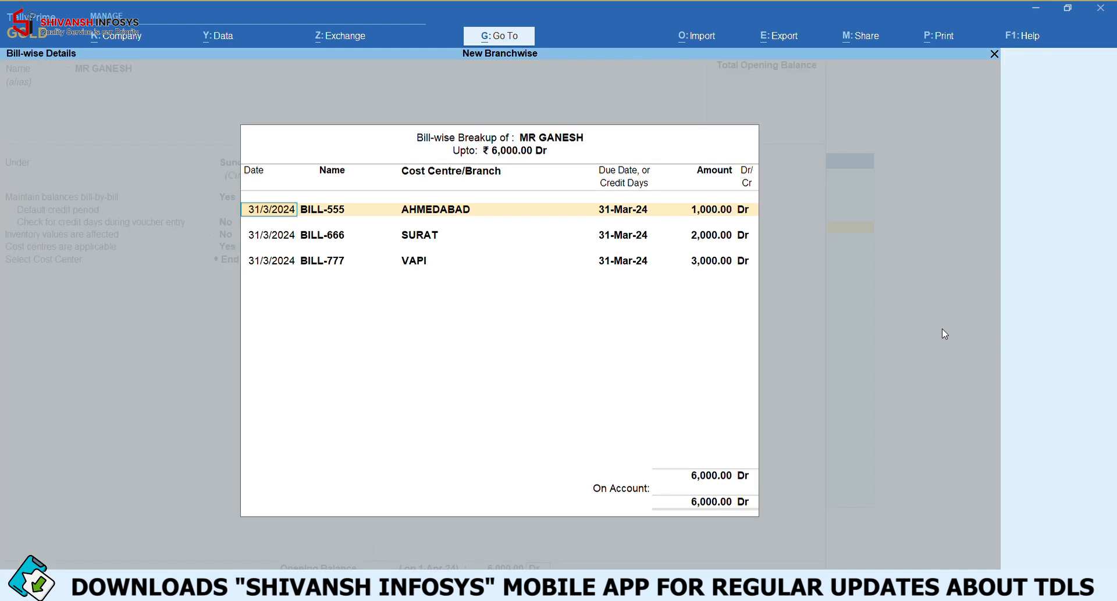
Review the date, bill name, cost centre/branch, due date and amount of BILL-555, BILL-666 and BILL-777, and accept the breakup.
key(Return)
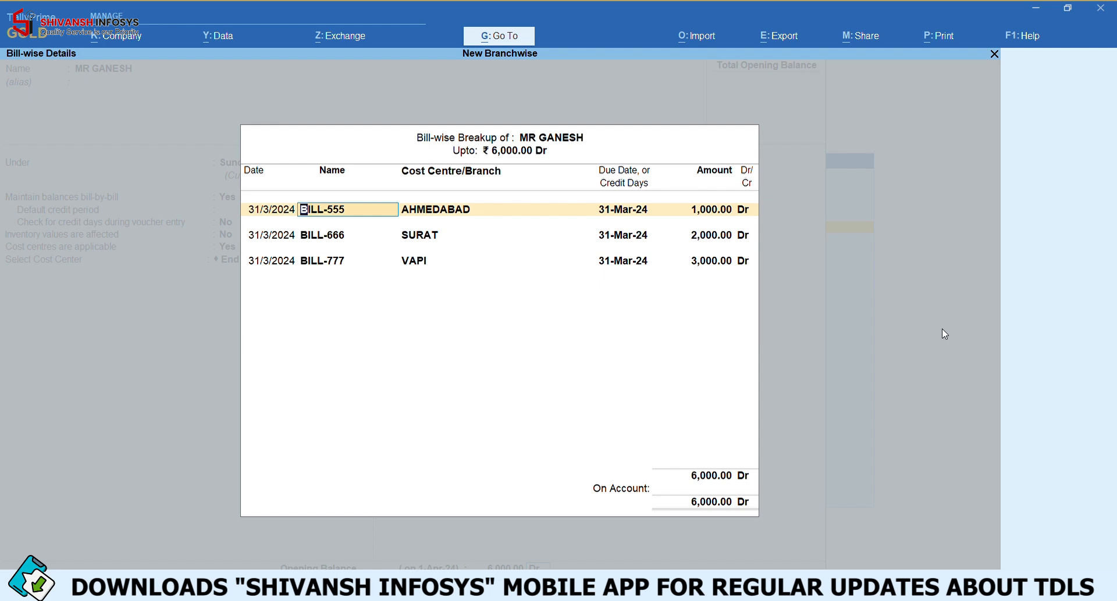
key(Return)
key(Return)
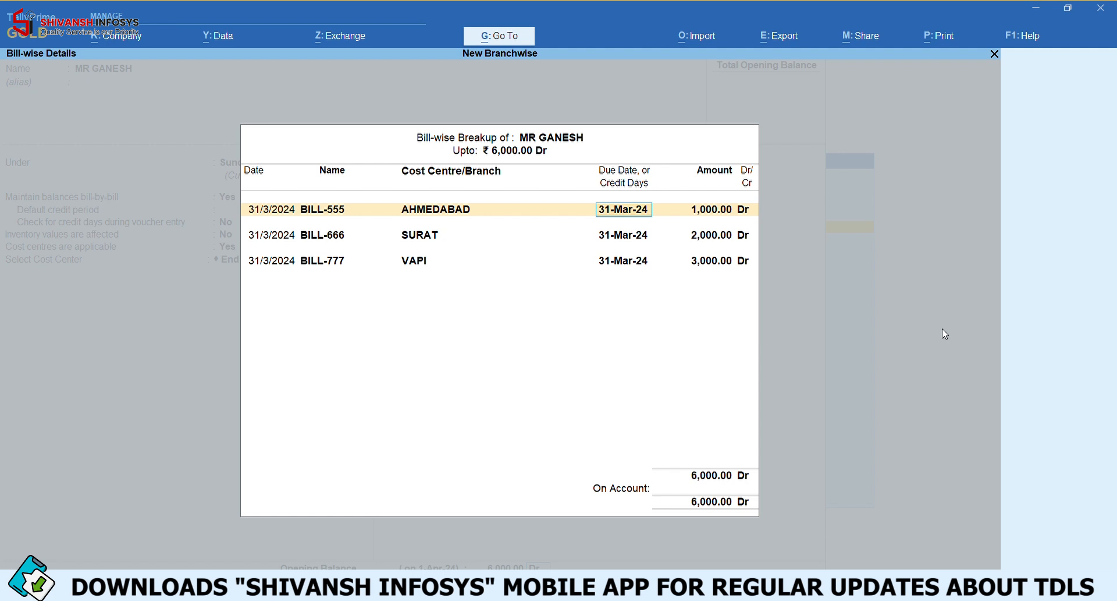
key(Return)
key(Return)
key(Return)
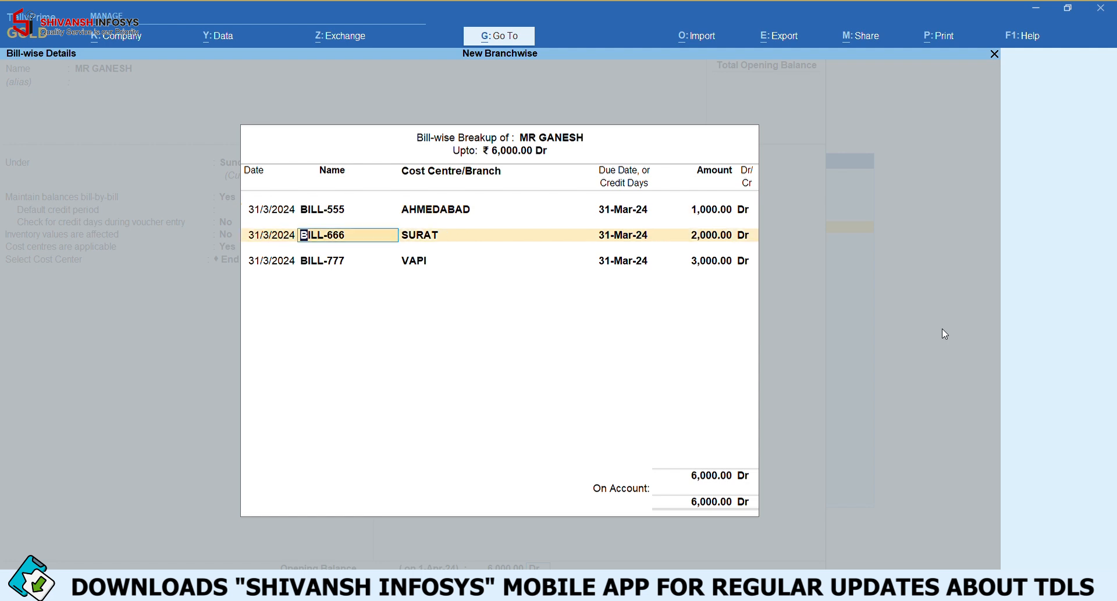
key(Return)
key(Return)
key(Return)
key(Return)
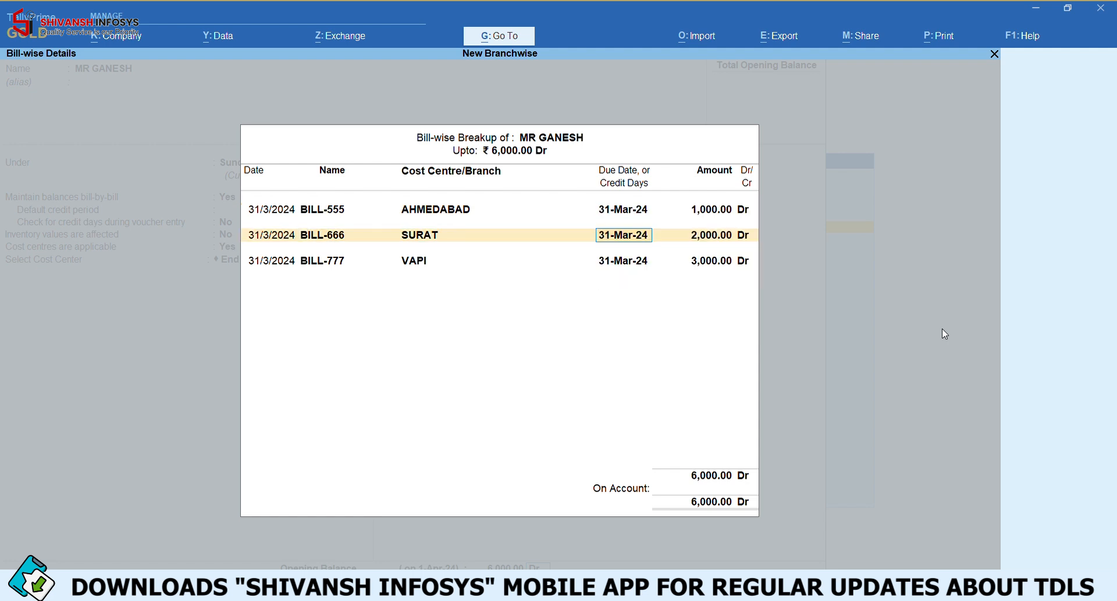
key(Return)
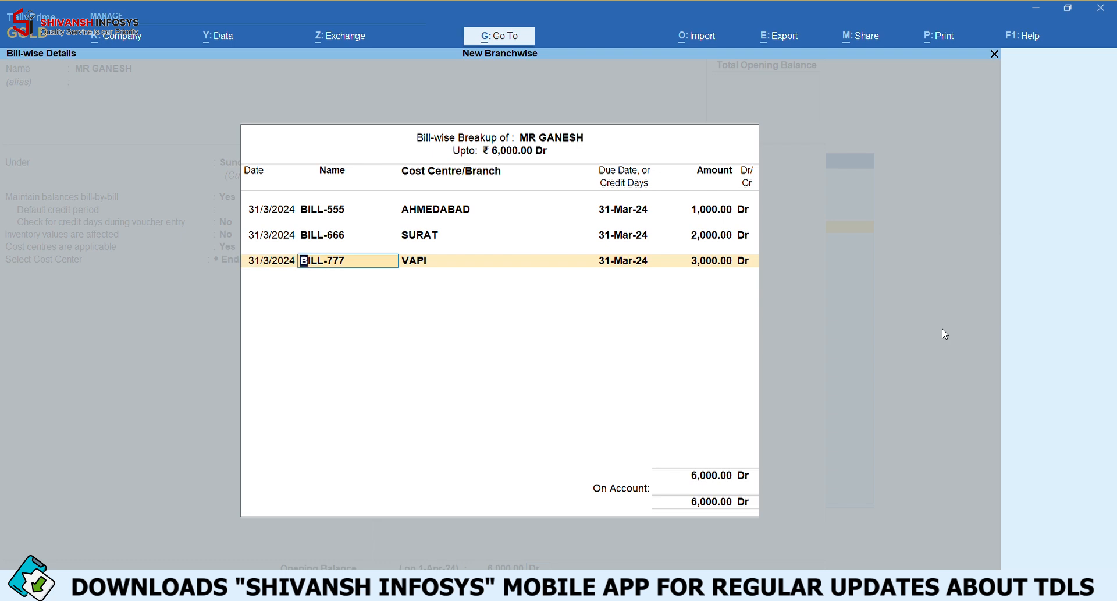
key(Return)
key(Return)
key(Return)
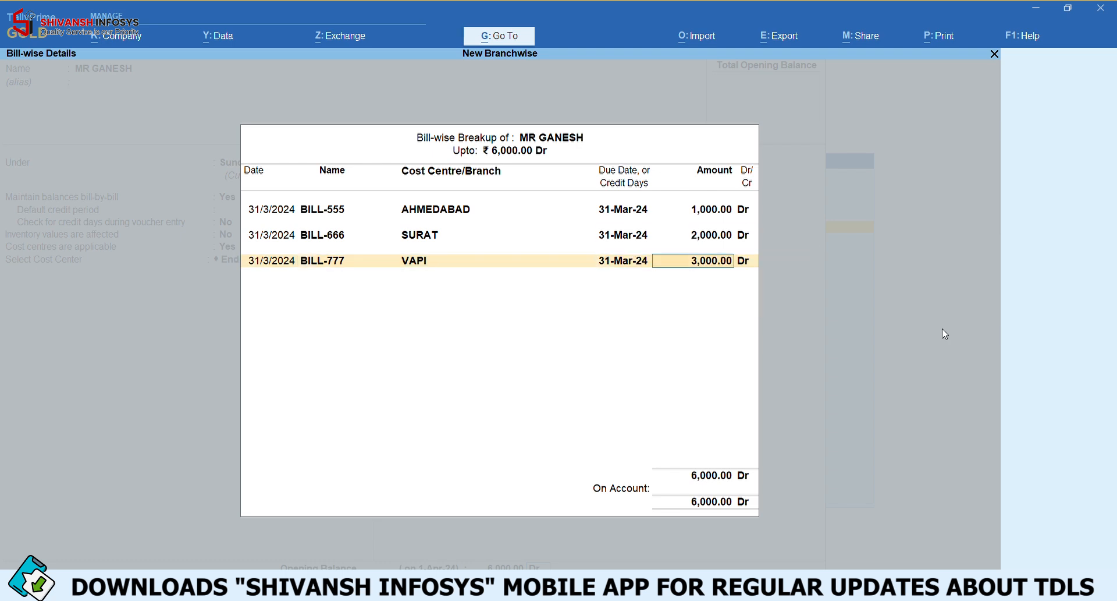
key(Return)
key(Return)
key(Return)
key(Return)
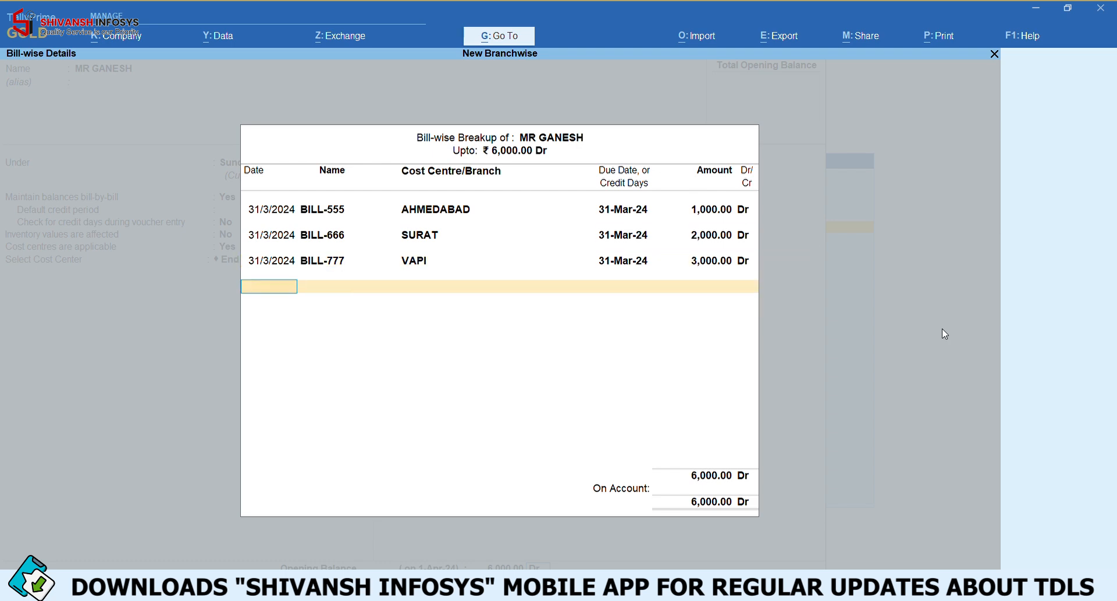
key(Return)
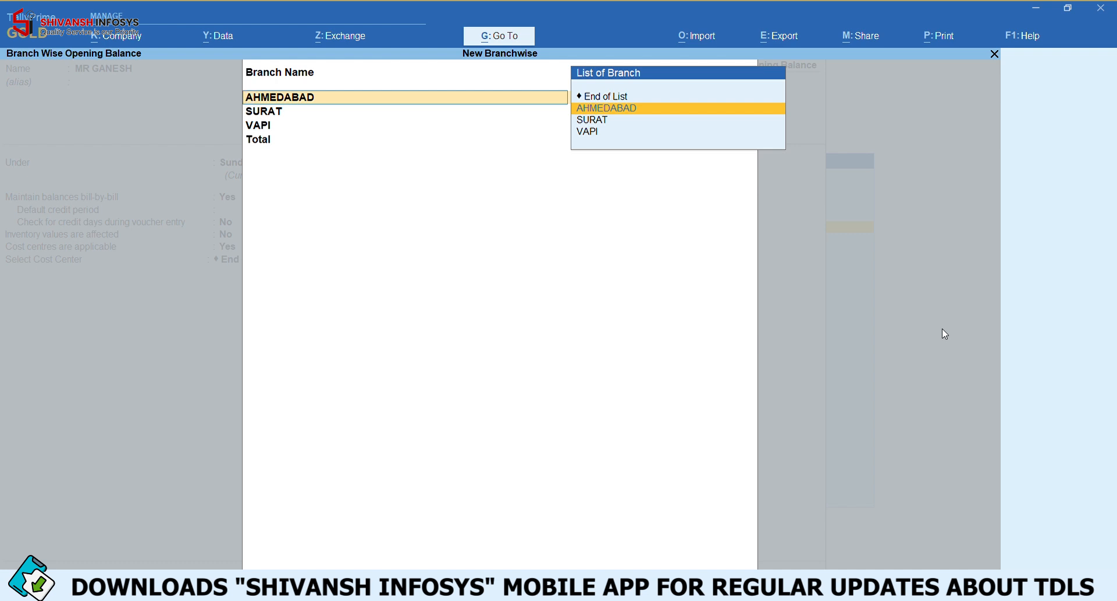
Review the branch-wise opening balances for AHMEDABAD, SURAT and VAPI, save the ledger and return to the Gateway of Tally.
key(Return)
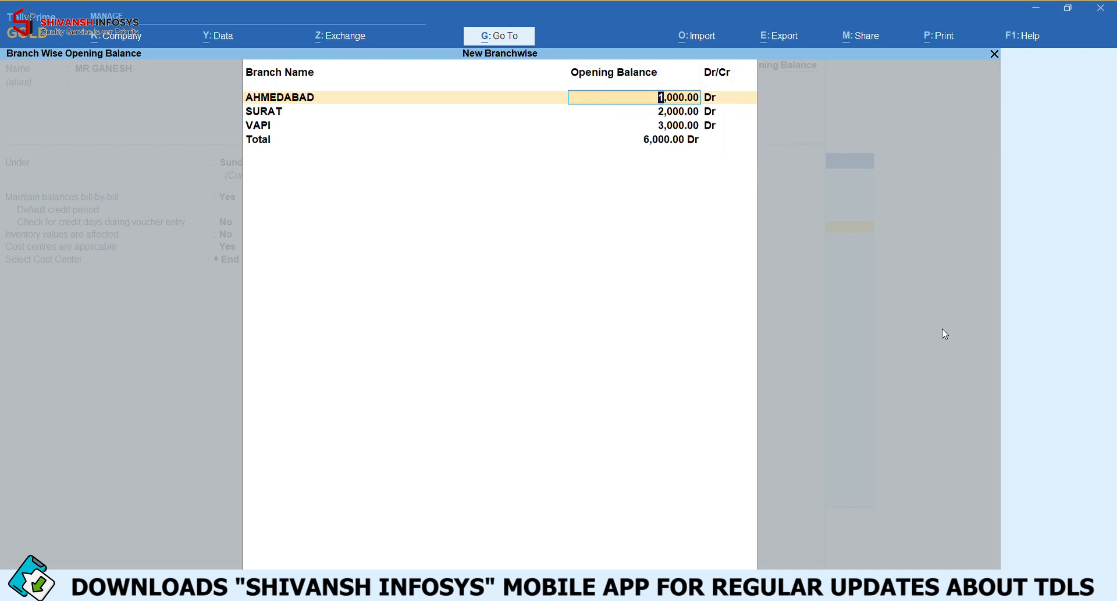
key(Return)
key(Return)
key(Return)
key(Return)
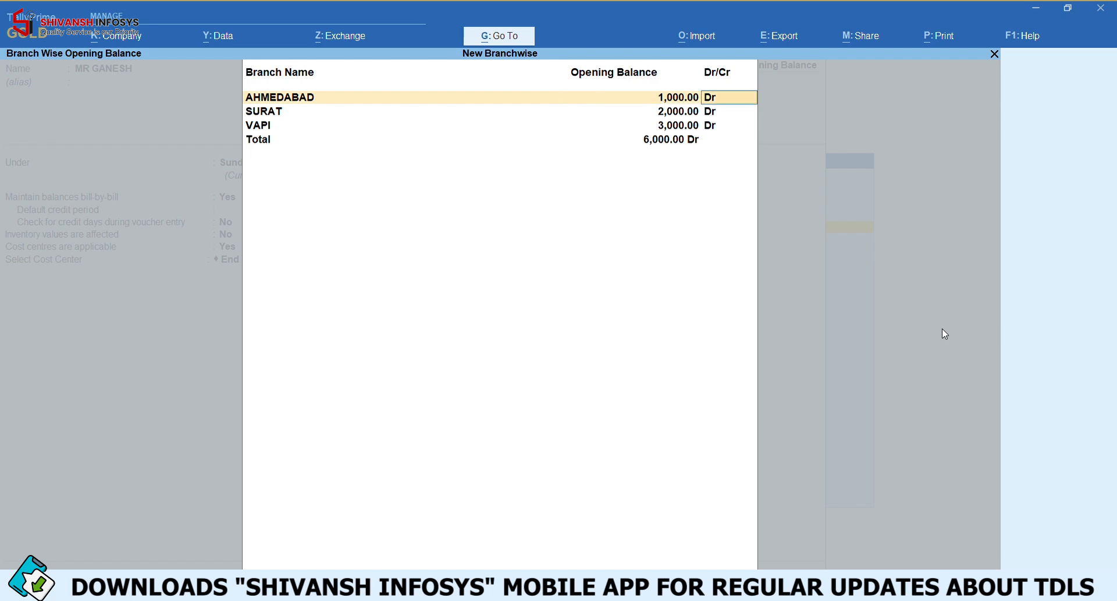
key(Return)
key(Return)
key(Return)
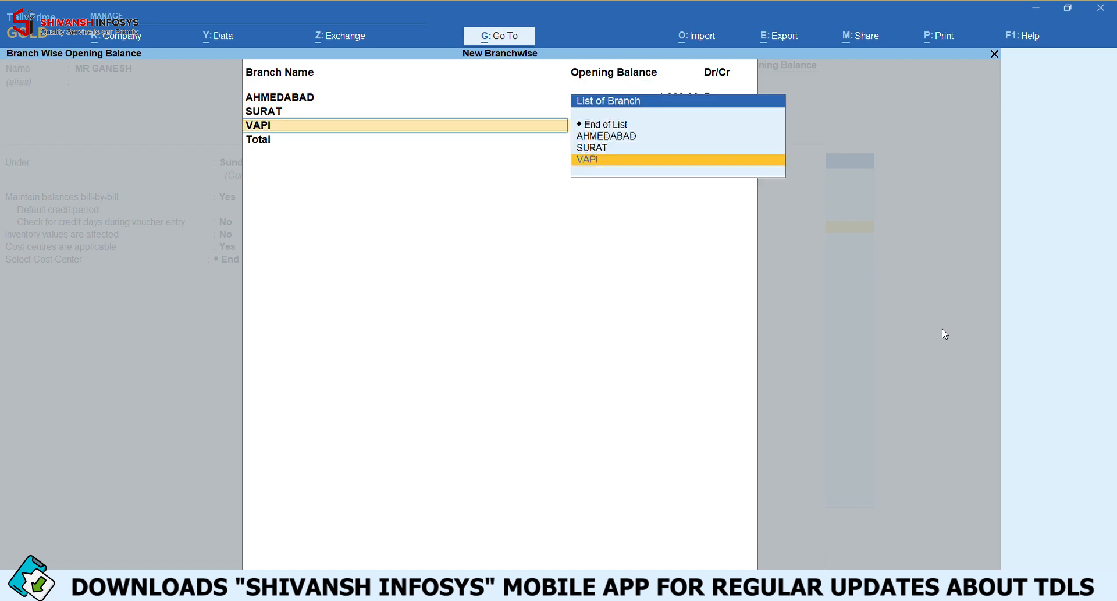
key(Return)
key(Return)
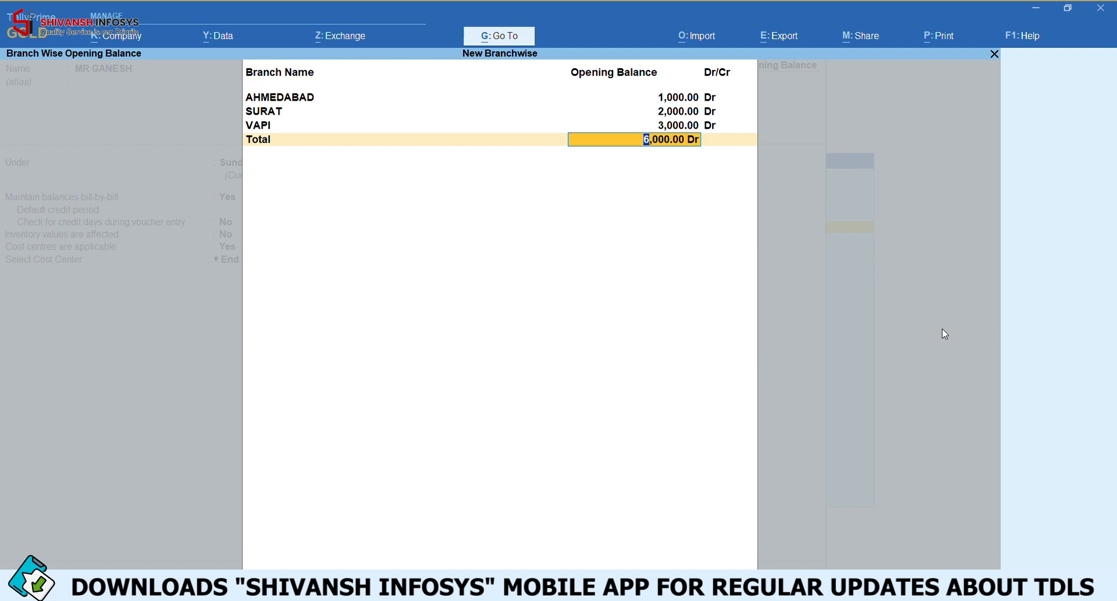
key(Return)
key(Return)
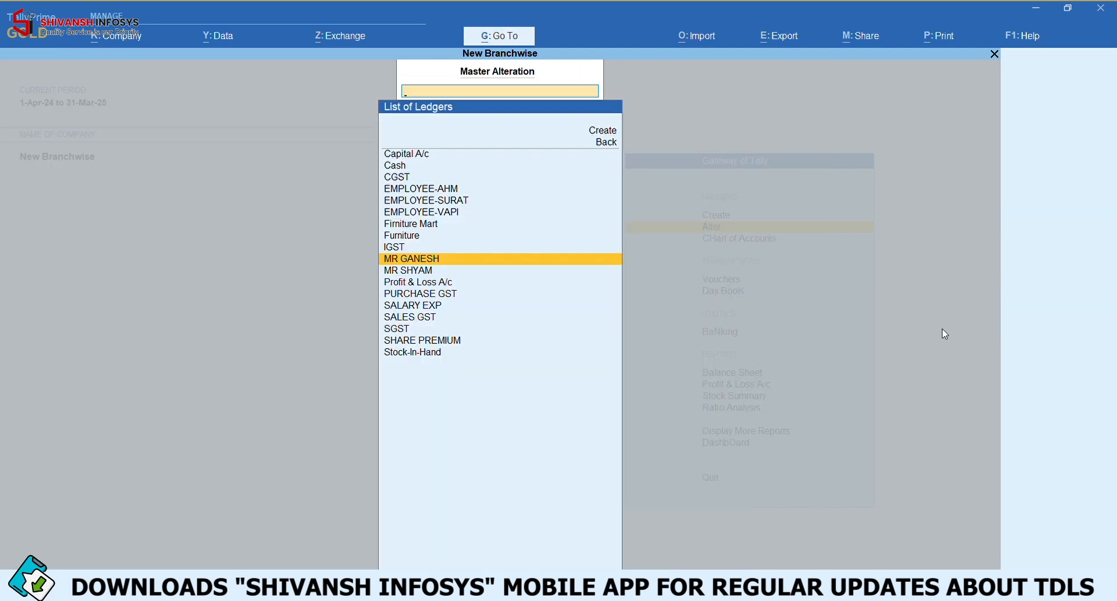
key(Escape)
key(Escape)
key(Escape)
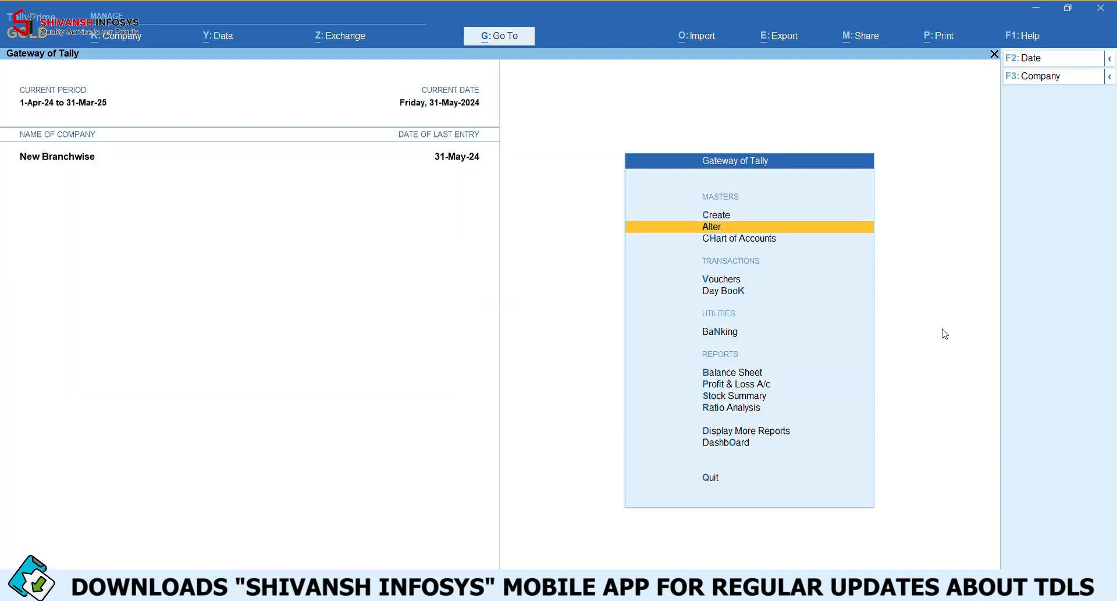
Open the Ledger Vouchers report from Account Books for the MR customer ledger matching "gan".
key(n)
key(Down)
key(Down)
key(Down)
key(Down)
key(Down)
key(Down)
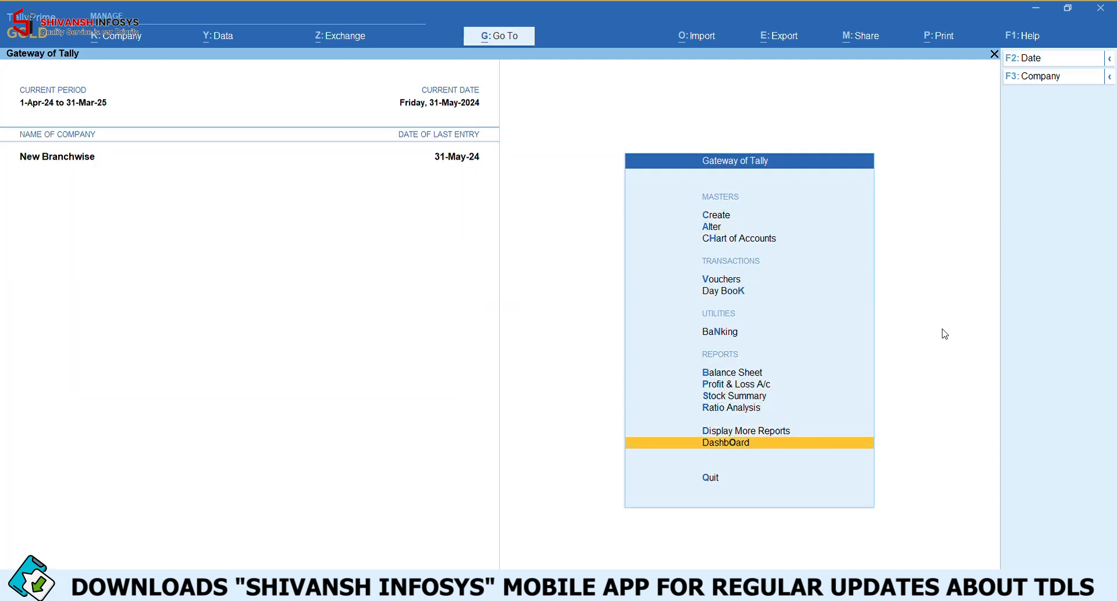
key(Up)
key(Return)
key(Down)
key(Down)
key(Down)
key(Down)
key(Down)
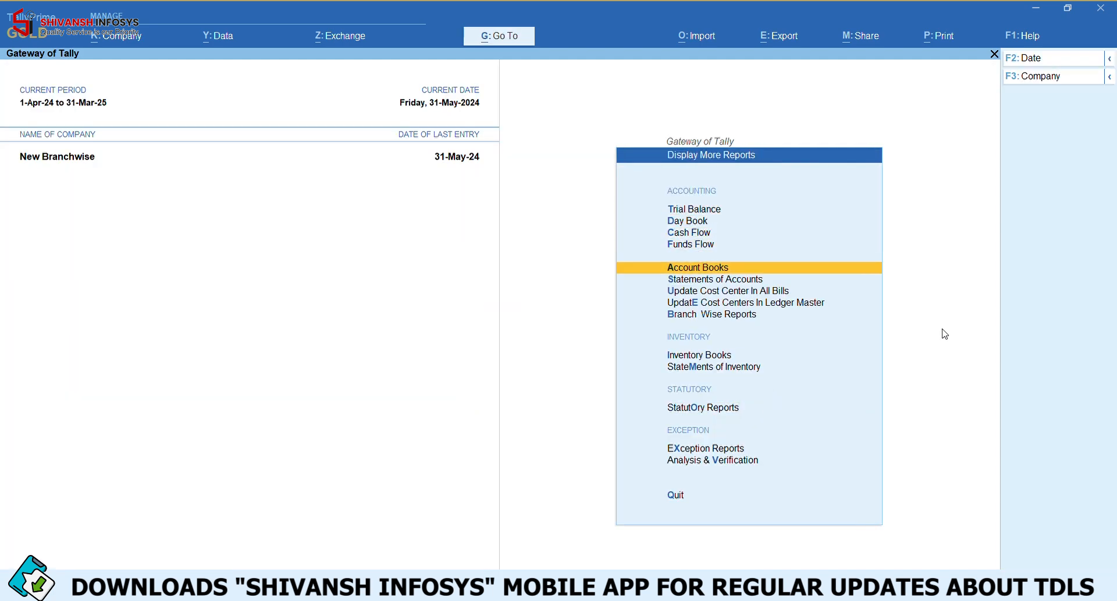
key(Up)
key(Return)
text(lgan)
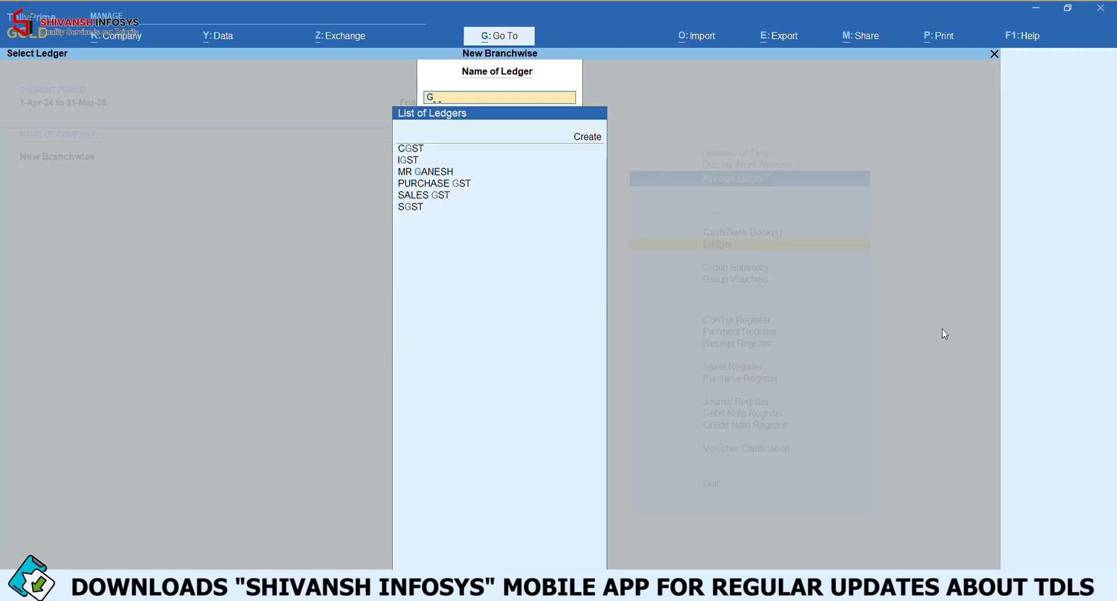
key(Return)
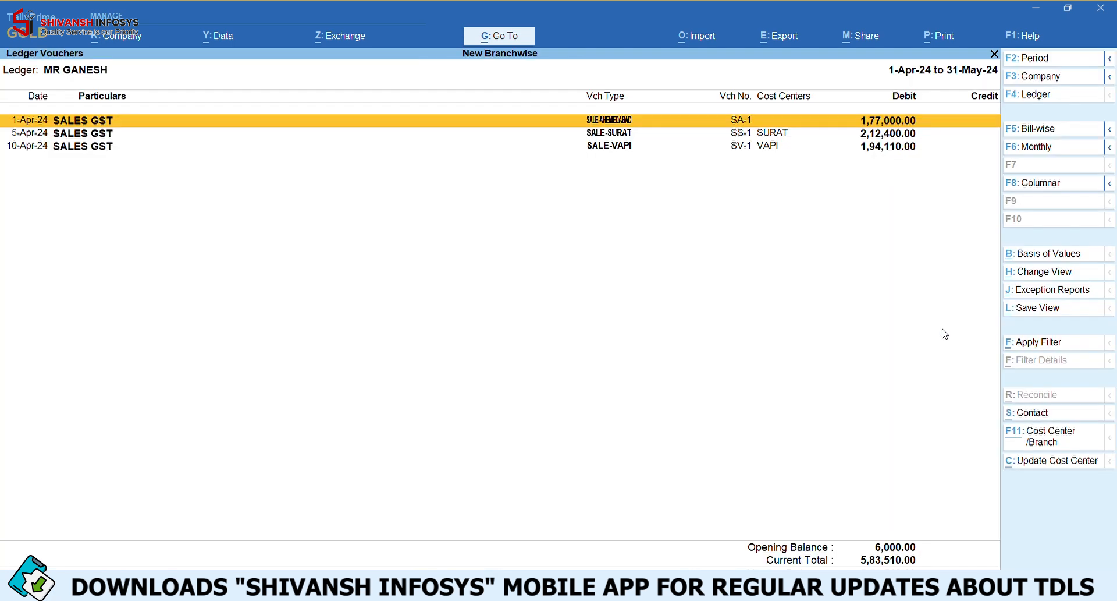
Set the ledger report's period to 1-Apr-24 through 31-Mar-25.
key(F2)
key(Return)
text(31-3)
key(Return)
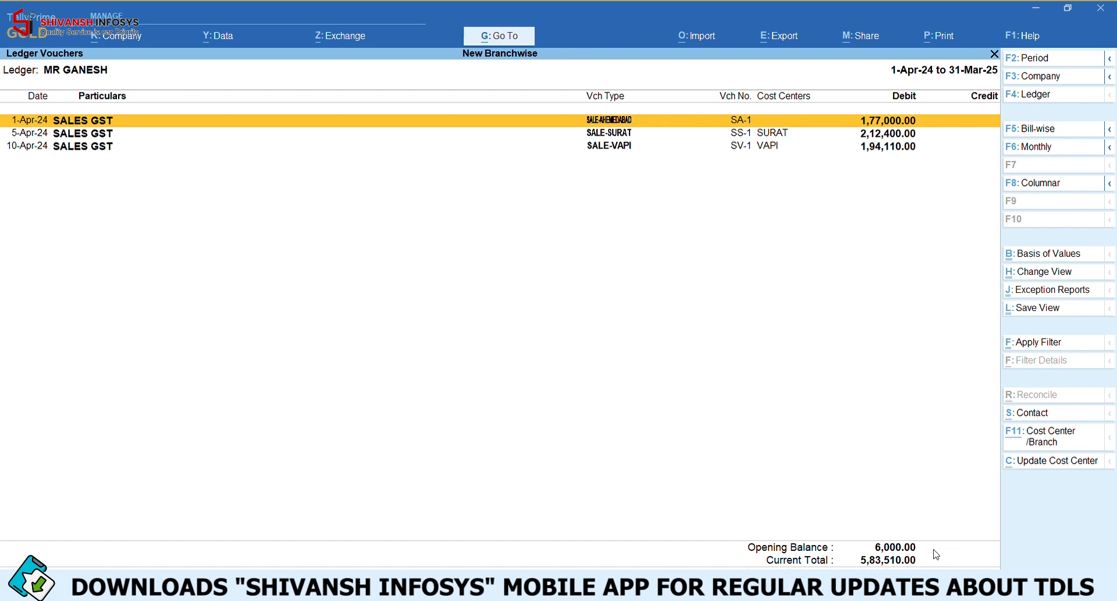
Look over the branch sales vouchers and filter the ledger report by the AHMEDABAD cost center/branch.
key(Down)
key(Down)
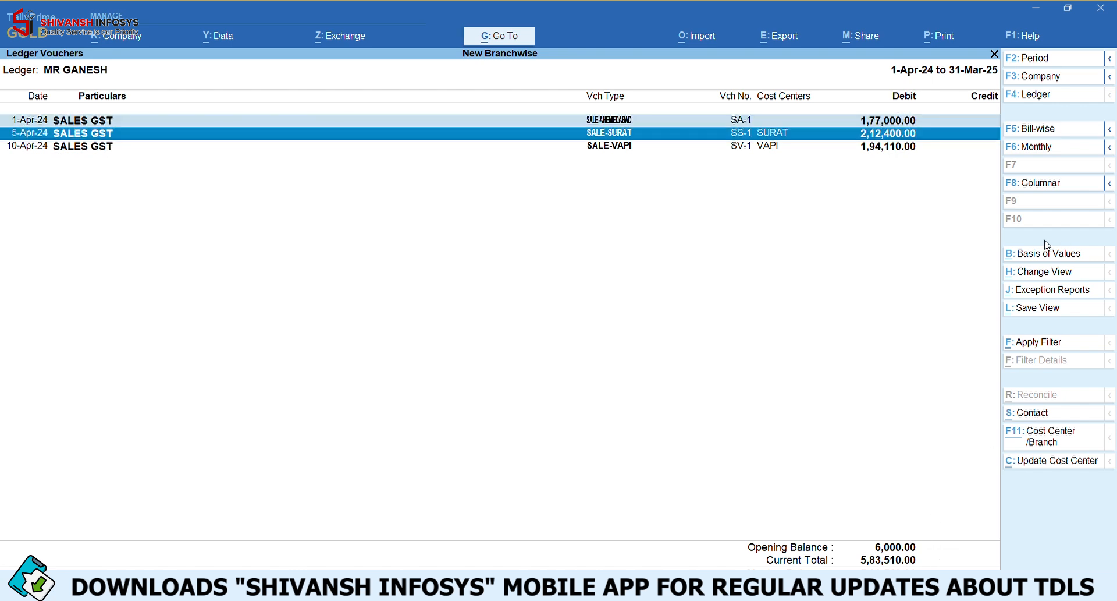
key(Up)
key(Up)
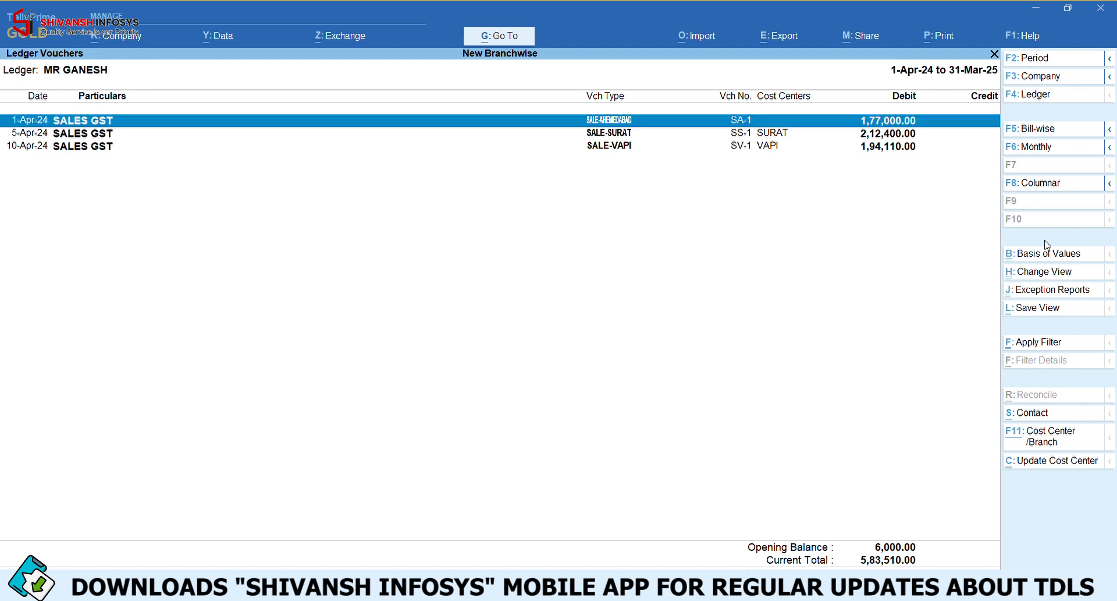
key(Down)
key(Down)
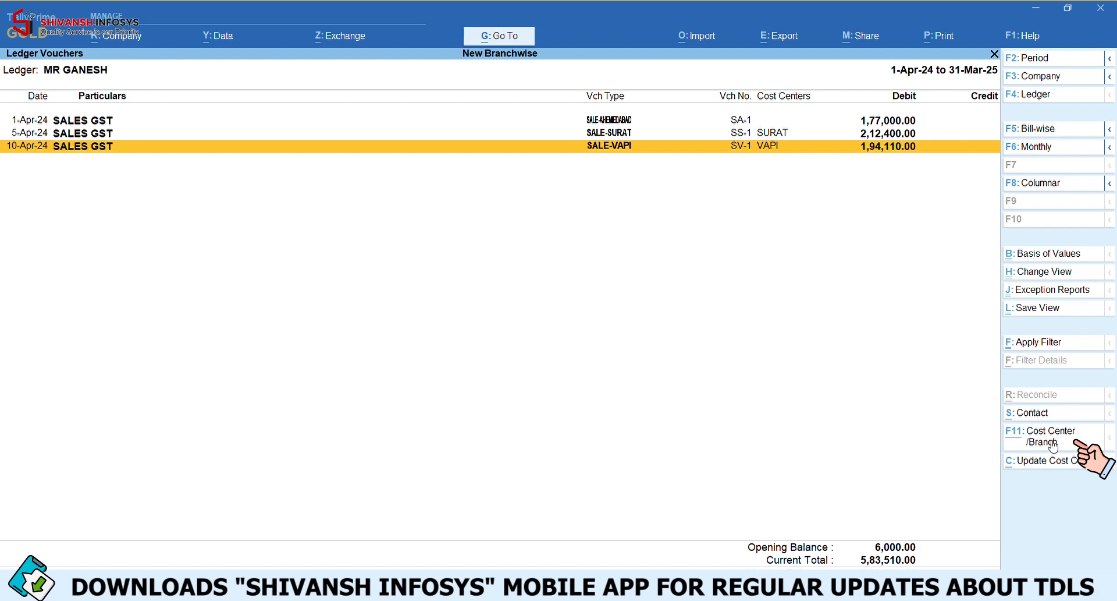
click(1065, 444)
key(Down)
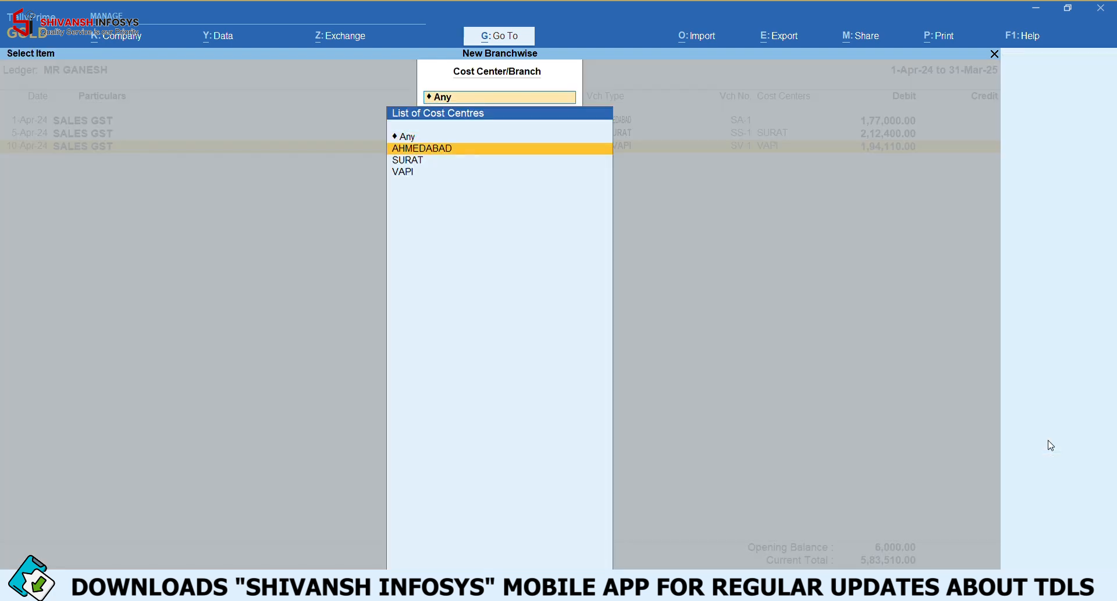
key(Return)
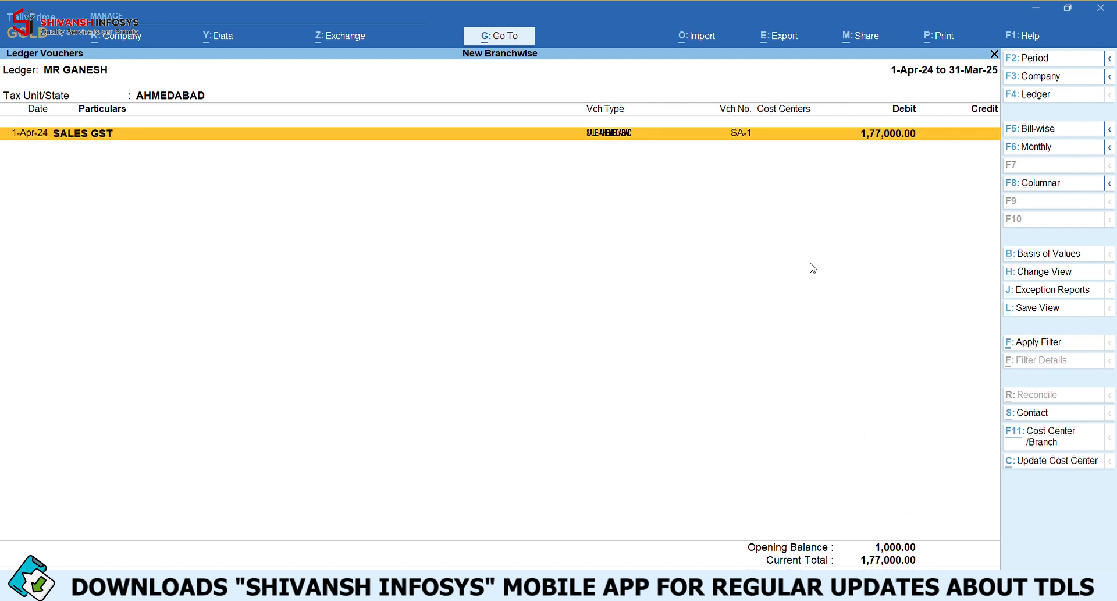
Filter the ledger vouchers report by the SURAT cost center/branch.
click(1037, 440)
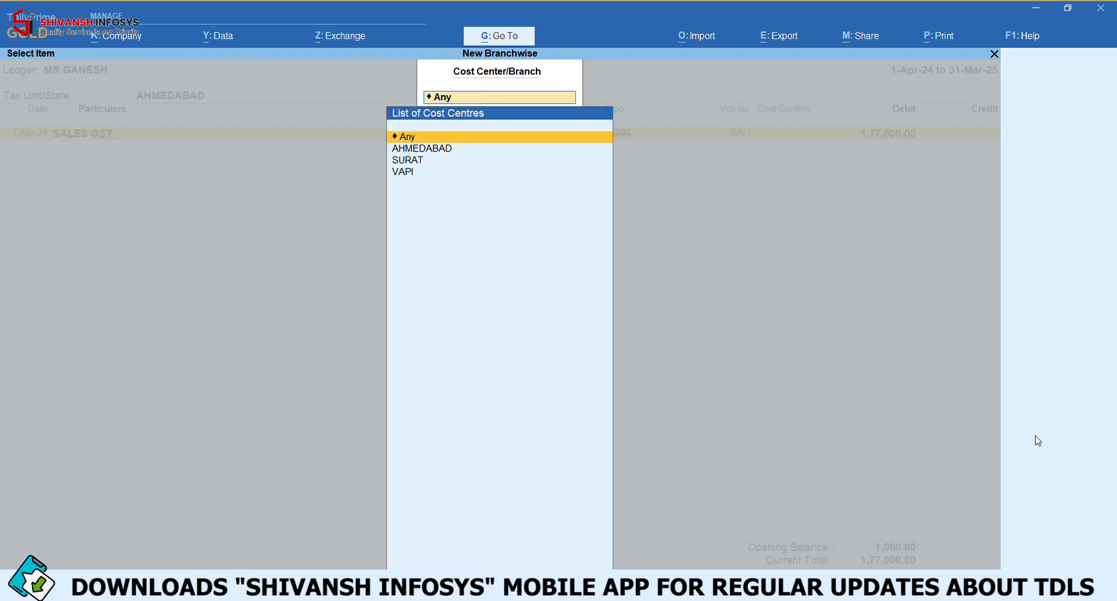
key(Down)
key(Down)
key(Return)
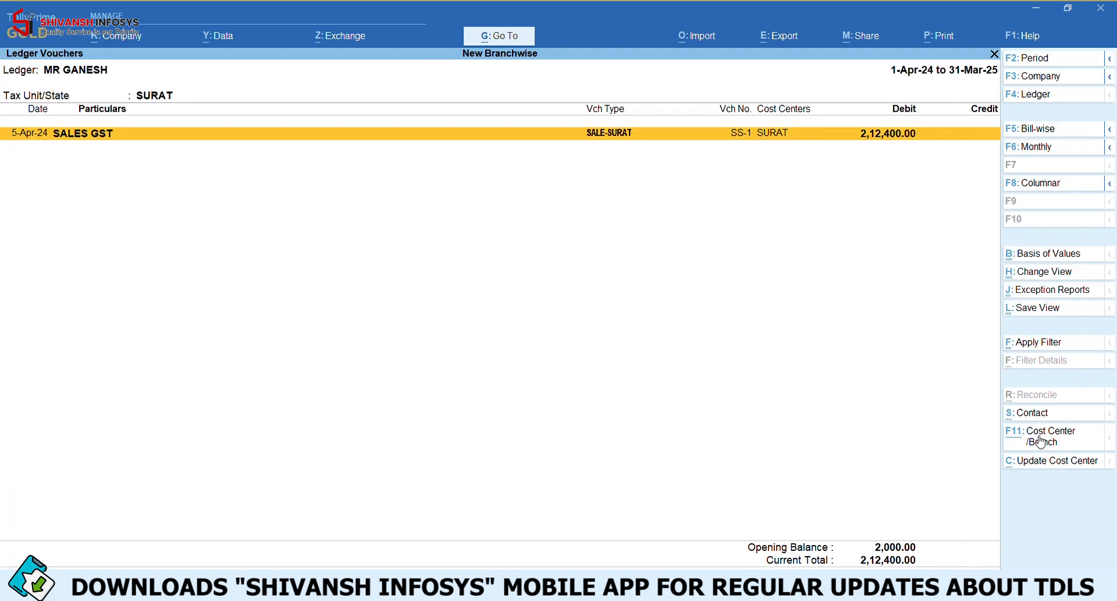
Filter the ledger vouchers report by the VAPI cost center/branch, and return to the Gateway of Tally.
click(1041, 442)
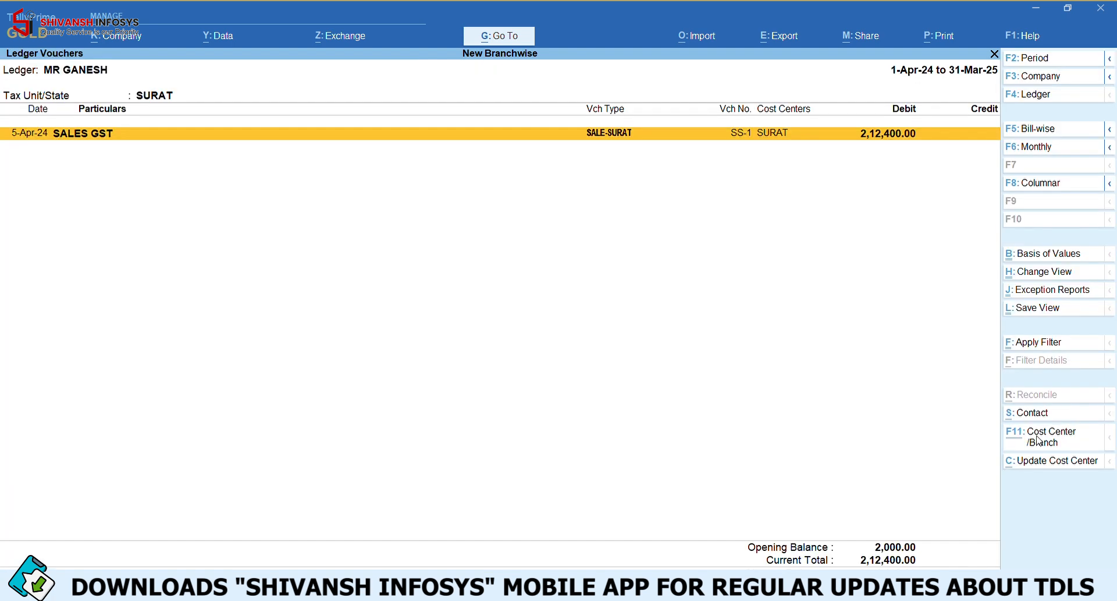
key(Down)
key(Down)
key(Down)
key(Return)
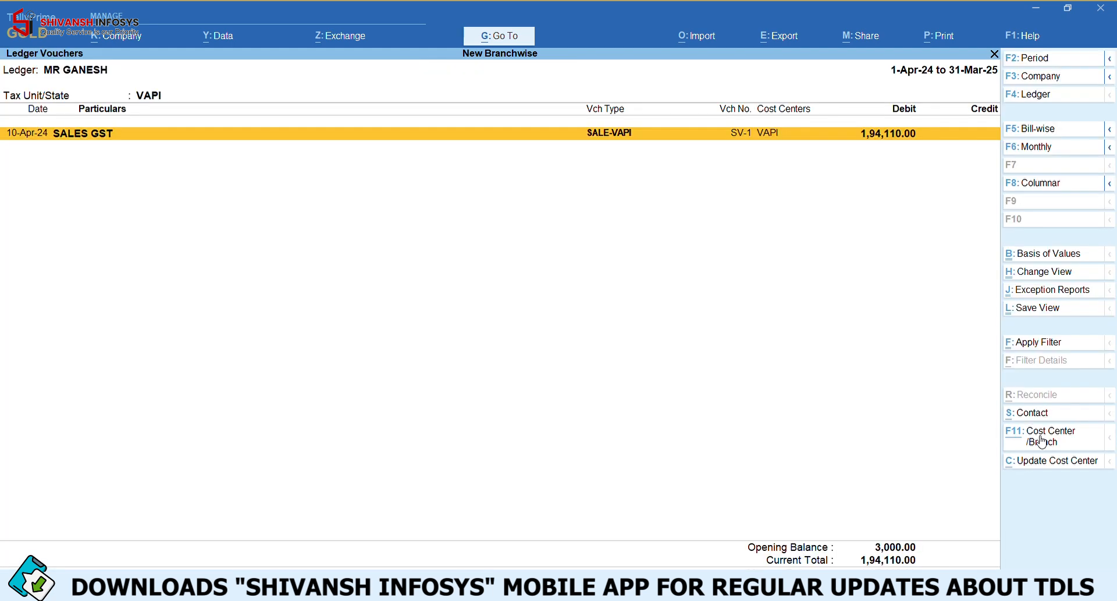
key(Escape)
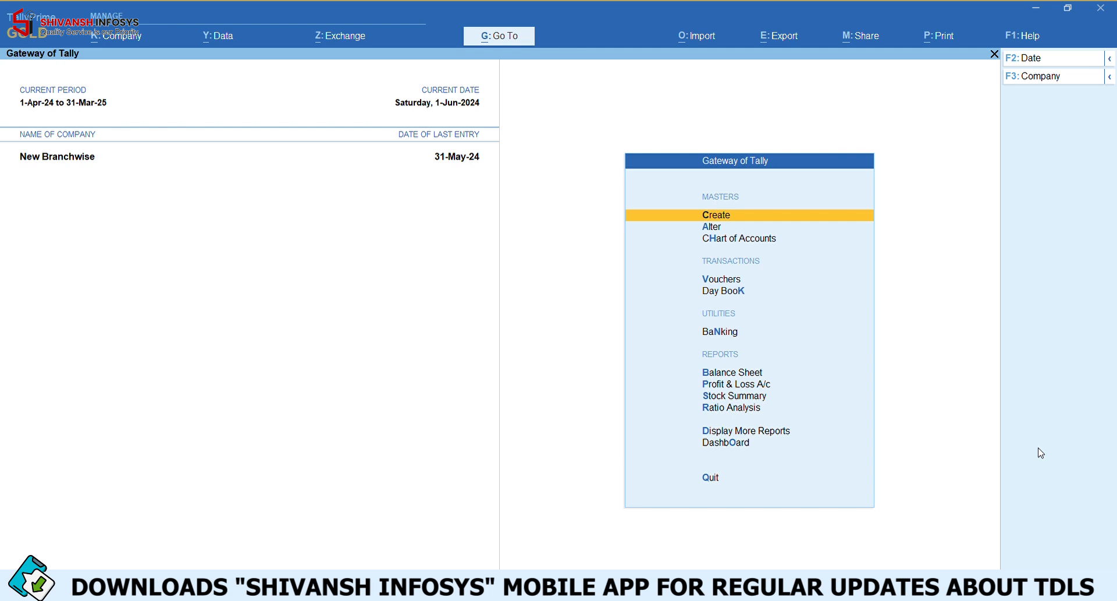
Open the EMPLOYEE-AHM ledger for alteration from the accounting masters.
key(Down)
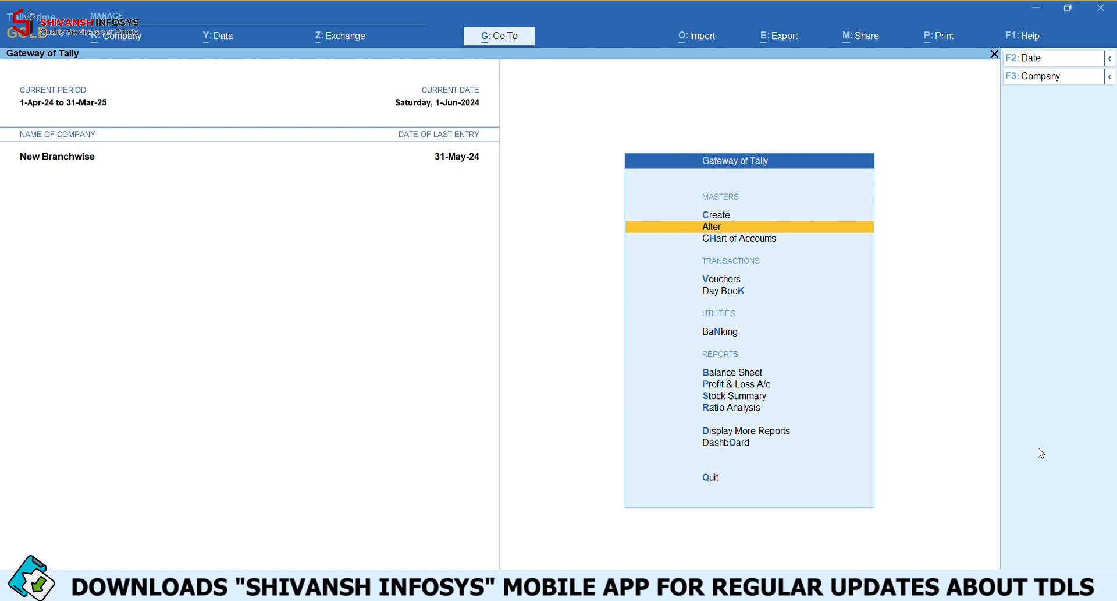
key(Return)
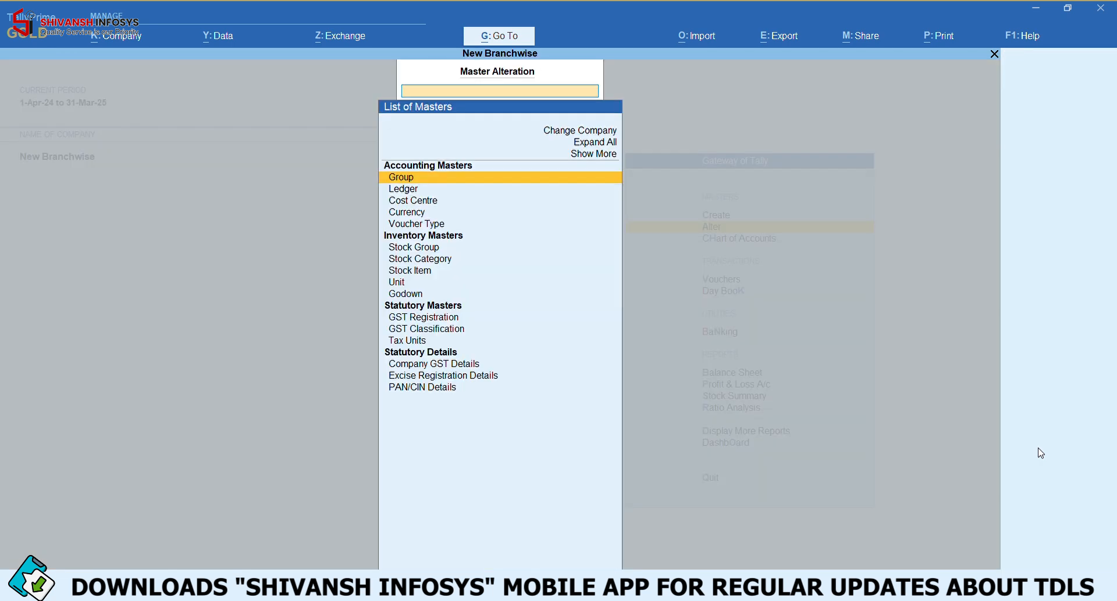
key(Down)
key(Return)
text(Empl)
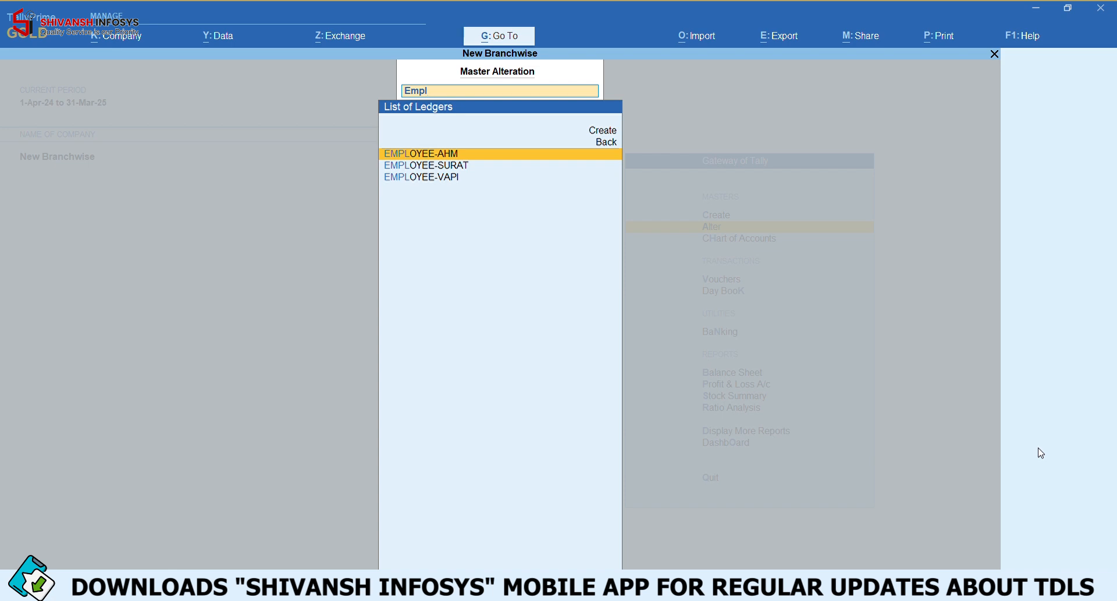
key(Return)
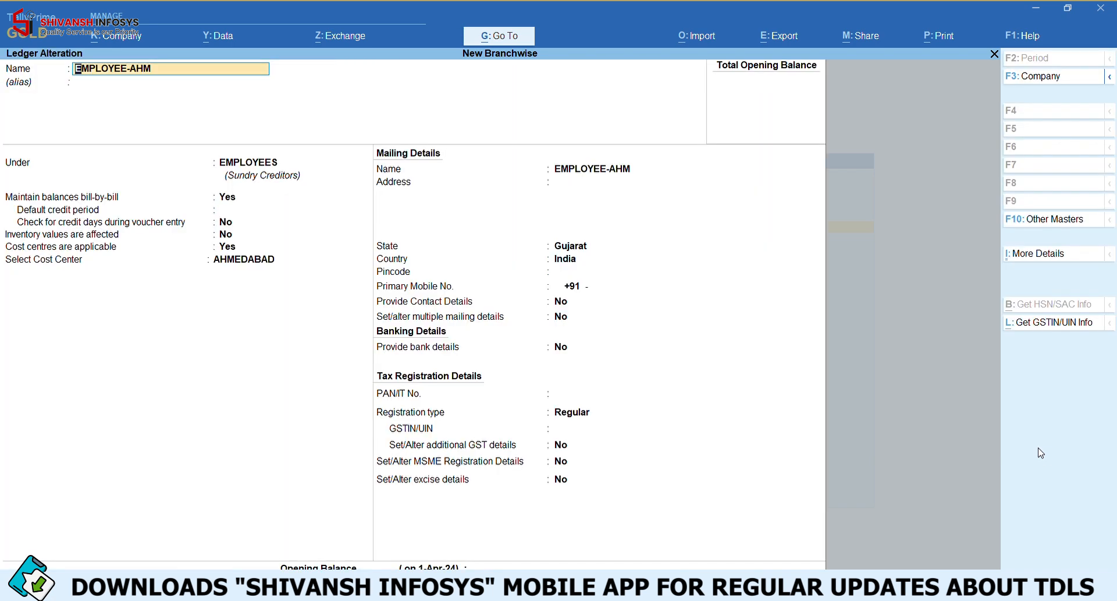
Review the cost center selected in the EMPLOYEE-AHM ledger and save the ledger.
key(Return)
key(Return)
key(Return)
key(Return)
key(Return)
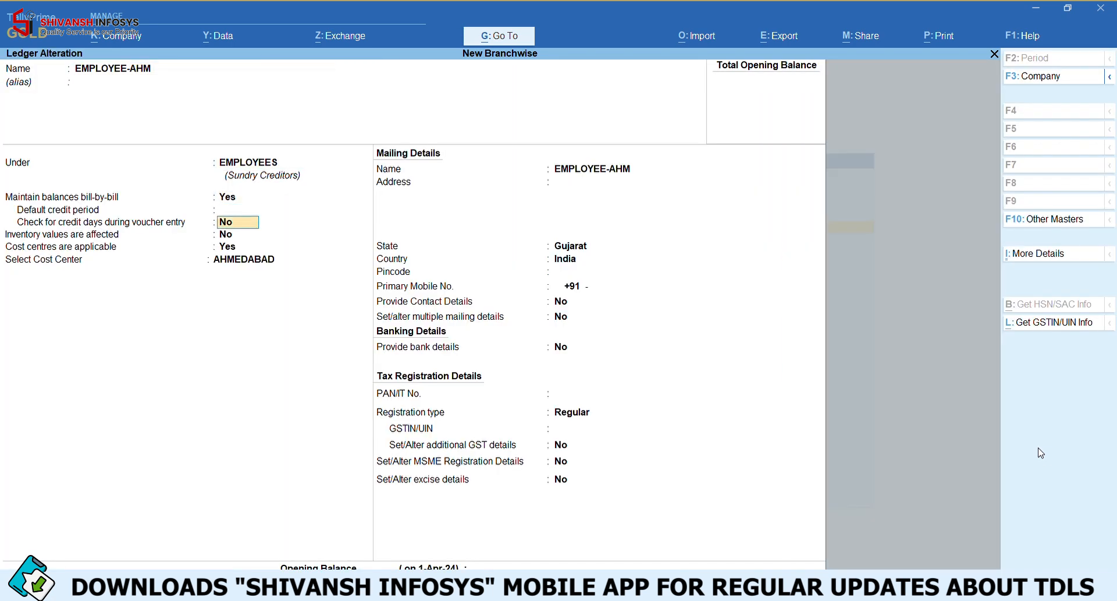
key(Return)
key(Return)
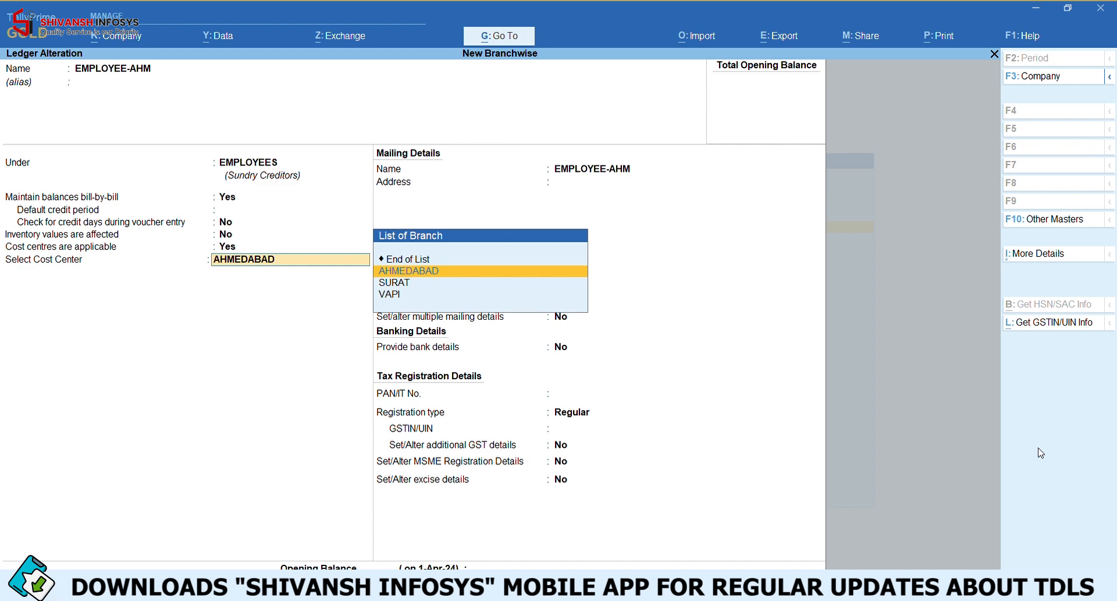
key(ctrl)
key(ctrl+a)
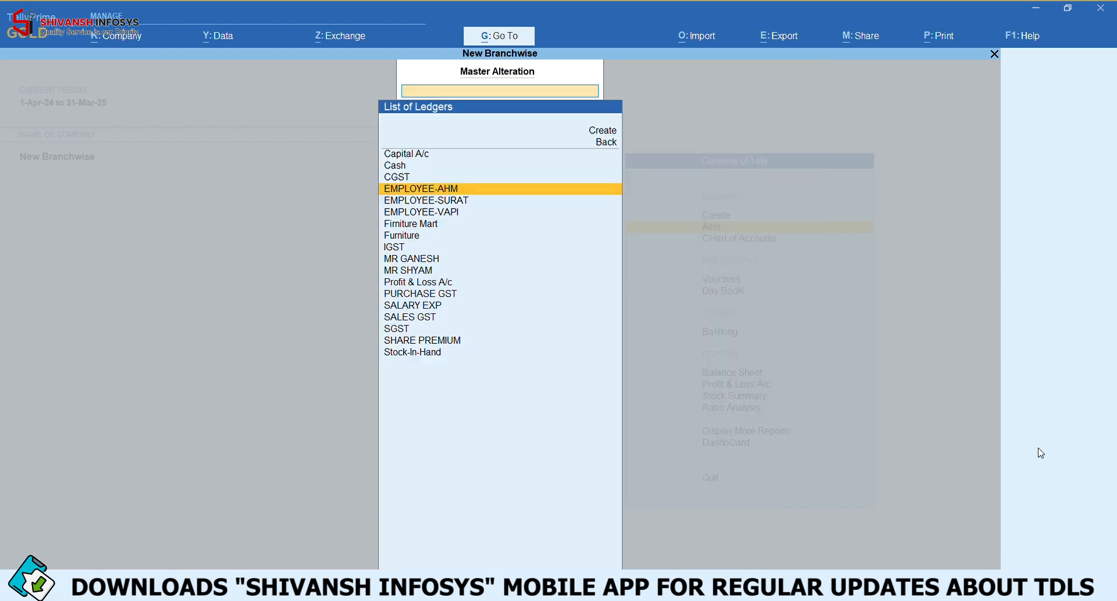
Open the EMPLOYEE-SURAT ledger for alteration, review its selected cost center and save the ledger.
key(Down)
key(Return)
key(Return)
key(Return)
key(Return)
key(Return)
key(Return)
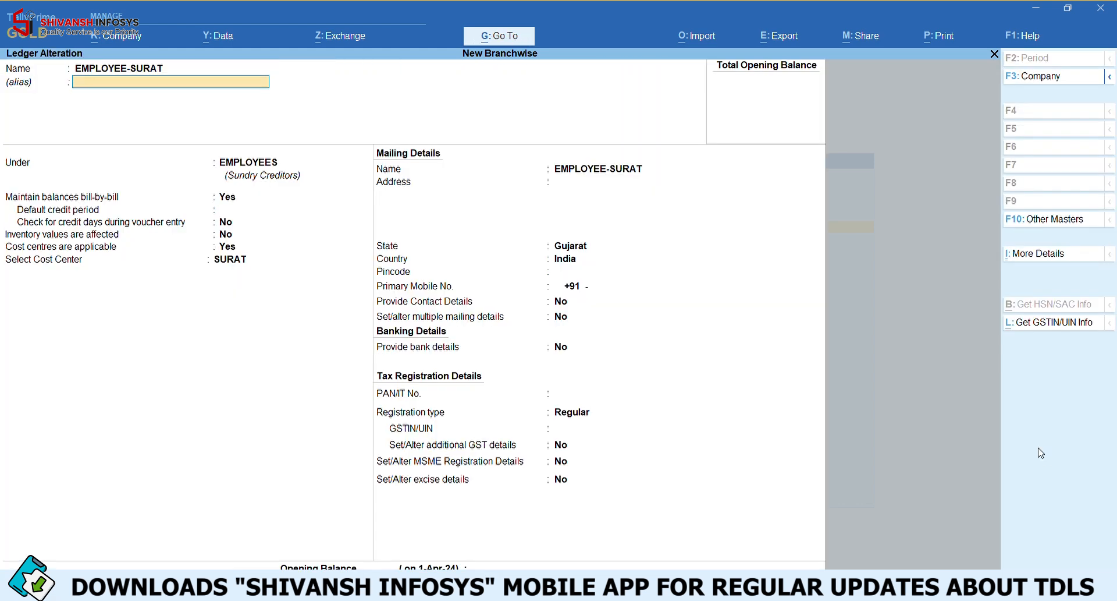
key(Return)
key(Return)
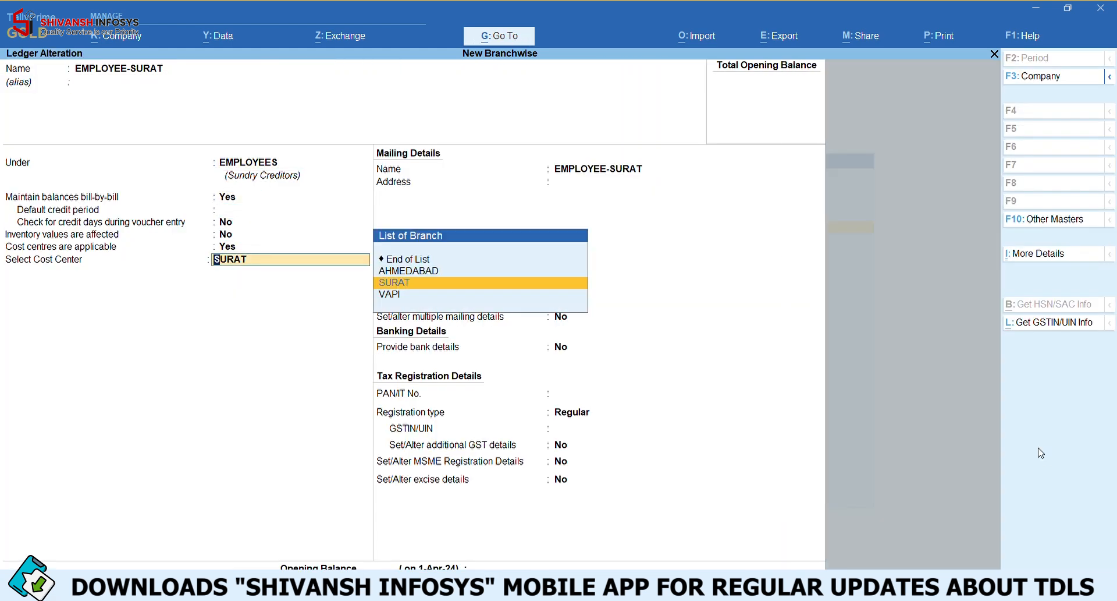
key(ctrl+a)
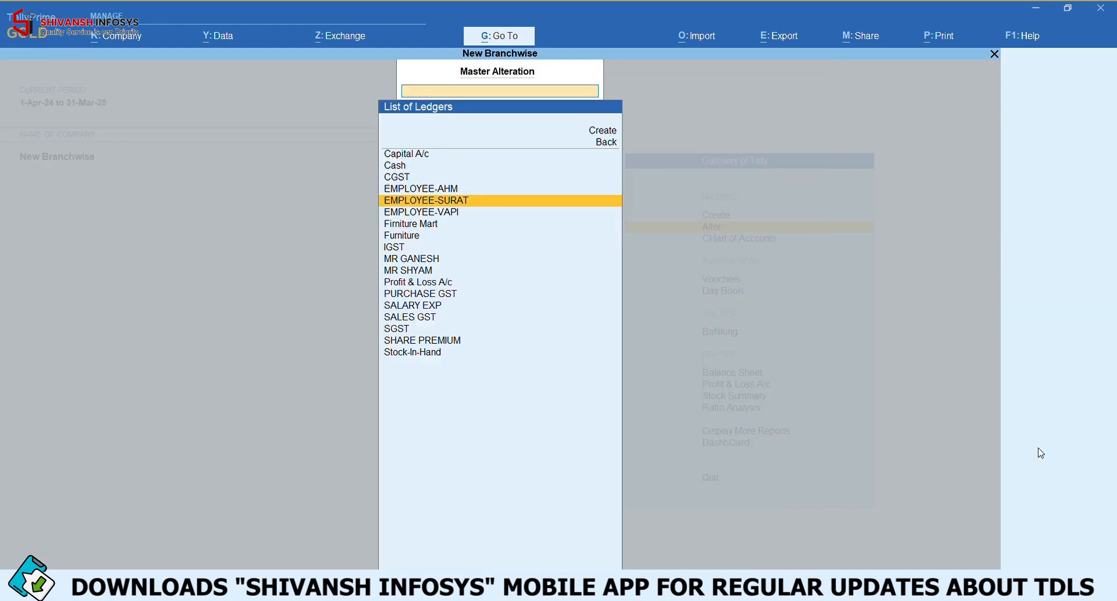
Review the cost center selected in the EMPLOYEE-VAPI ledger, save it and return to the Gateway of Tally.
key(Down)
key(Return)
key(Return)
key(Return)
key(Return)
key(Return)
key(Return)
key(Return)
key(Return)
key(Return)
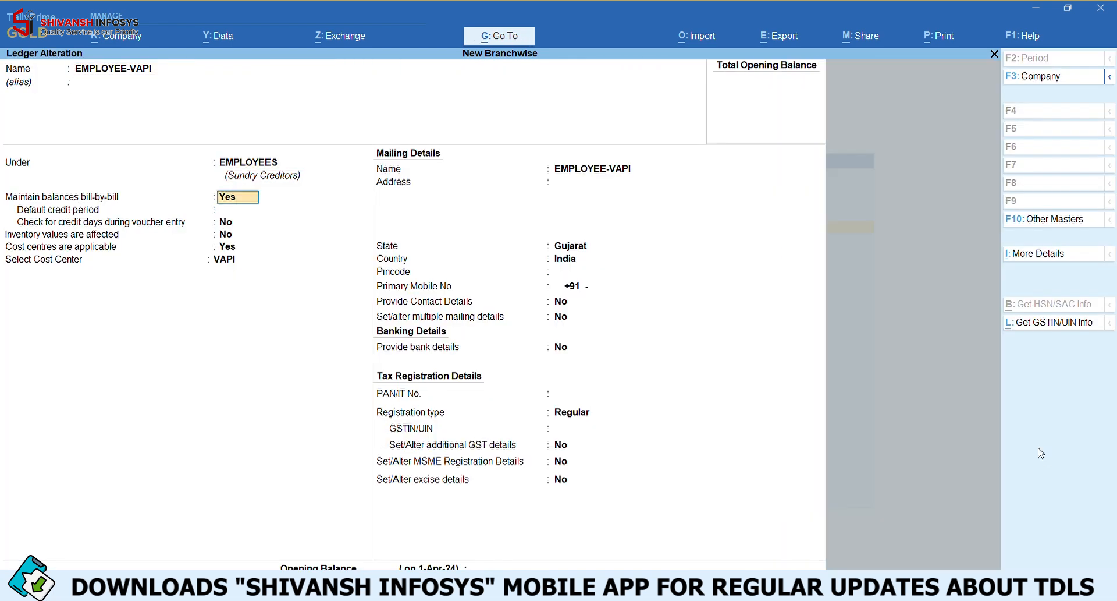
key(Return)
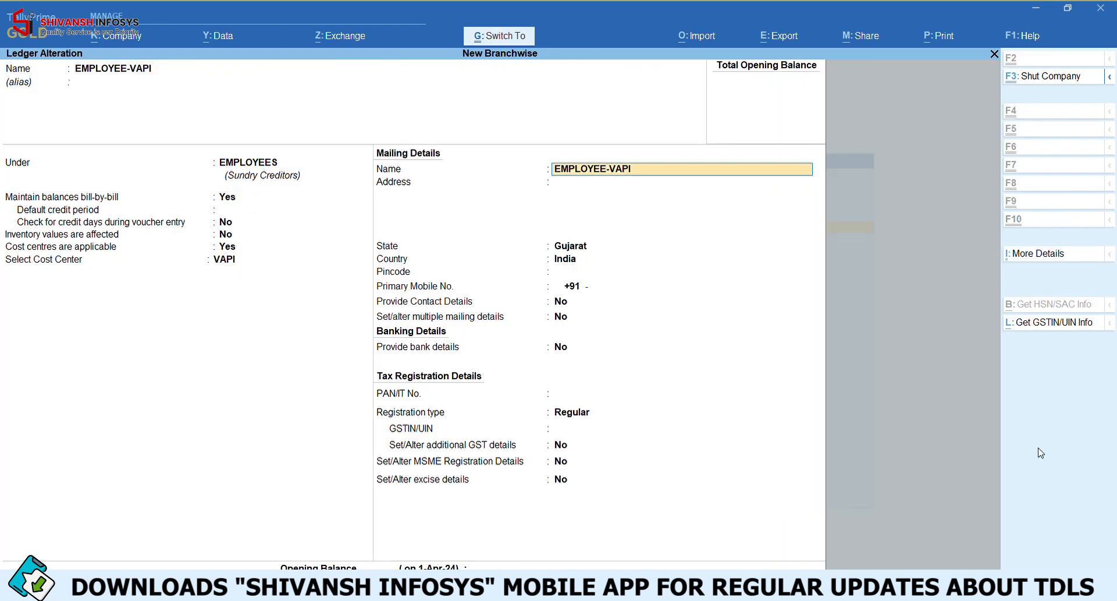
key(ctrl+a)
key(Escape)
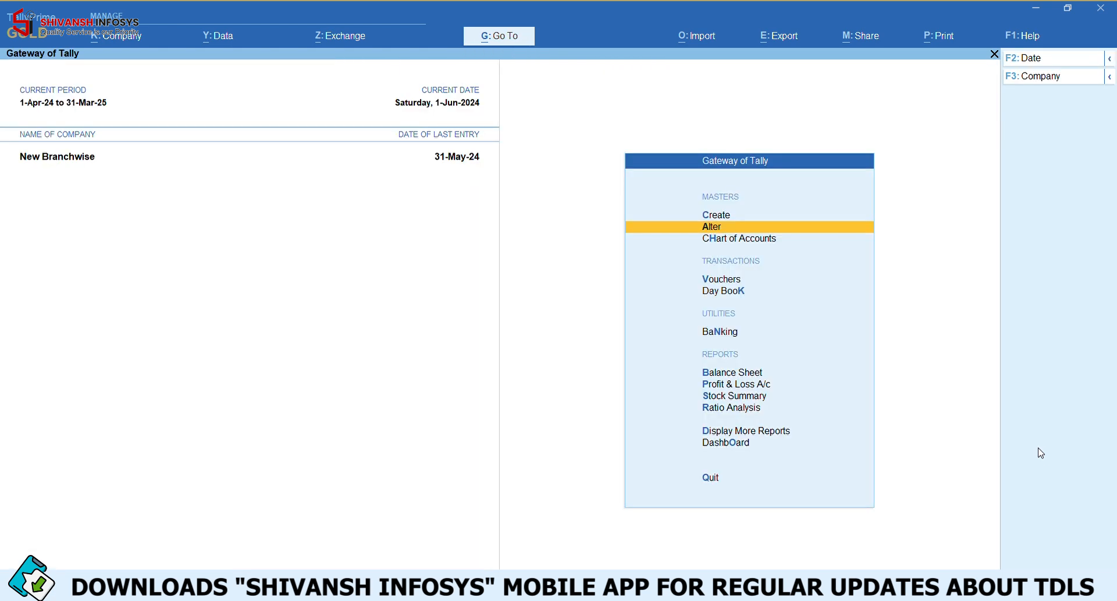
Start a journal voucher dated 1-Jun-24 with reference number 111 and the AHMEDABAD cost centre.
key(Down)
key(Down)
key(Return)
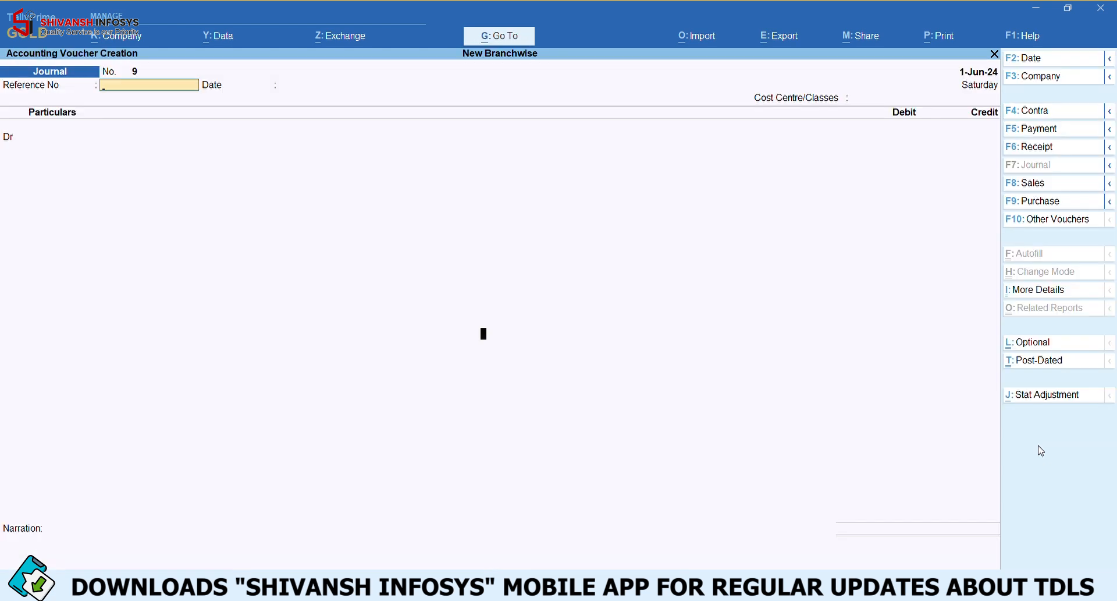
key(F2)
text(1.)
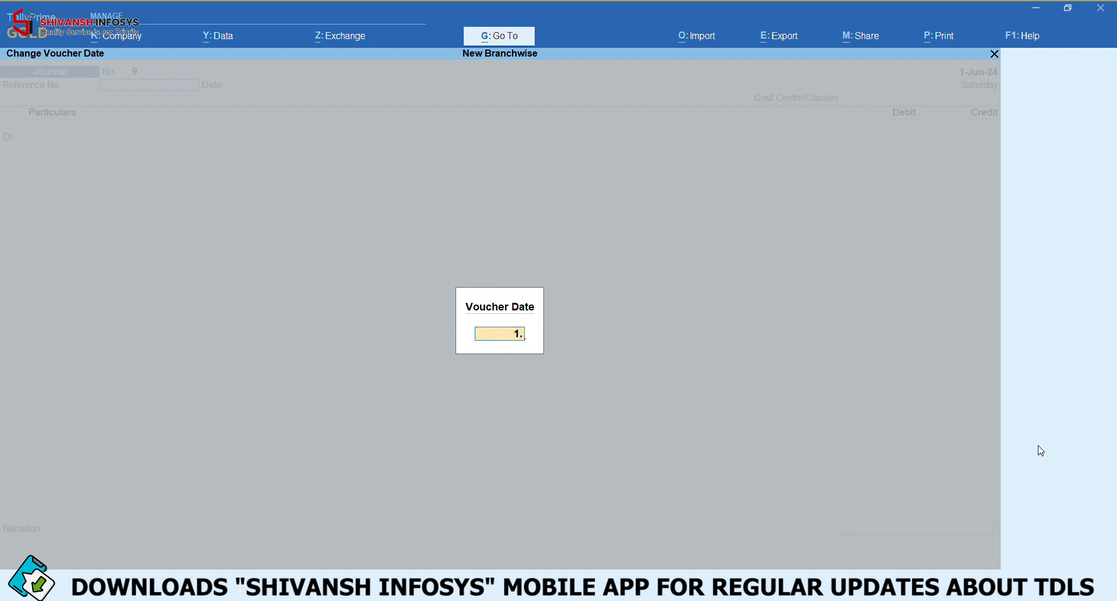
key(Return)
text(111)
key(Return)
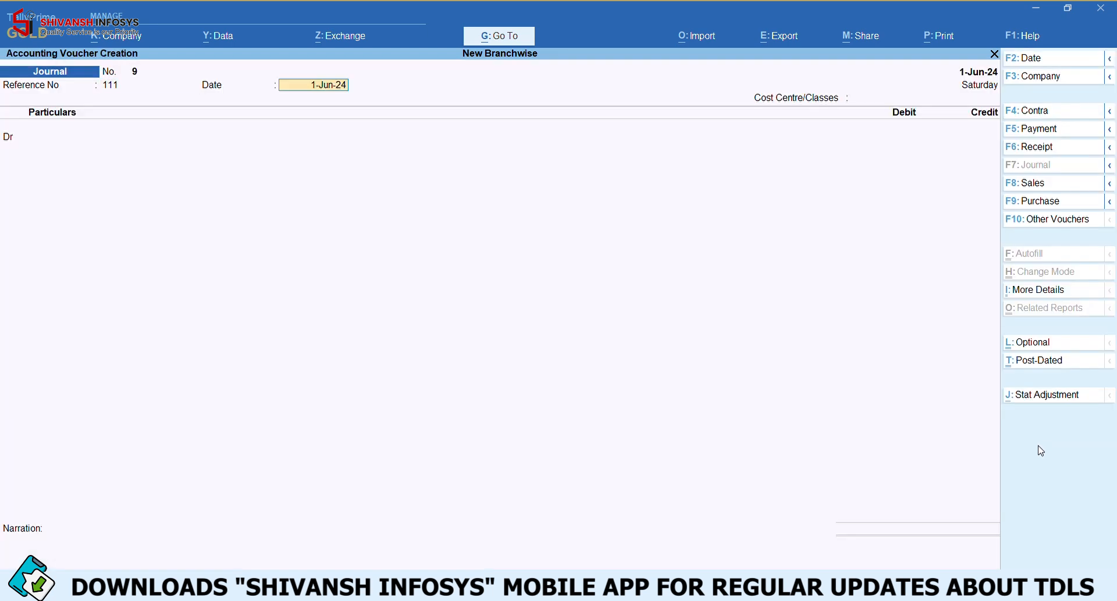
key(Return)
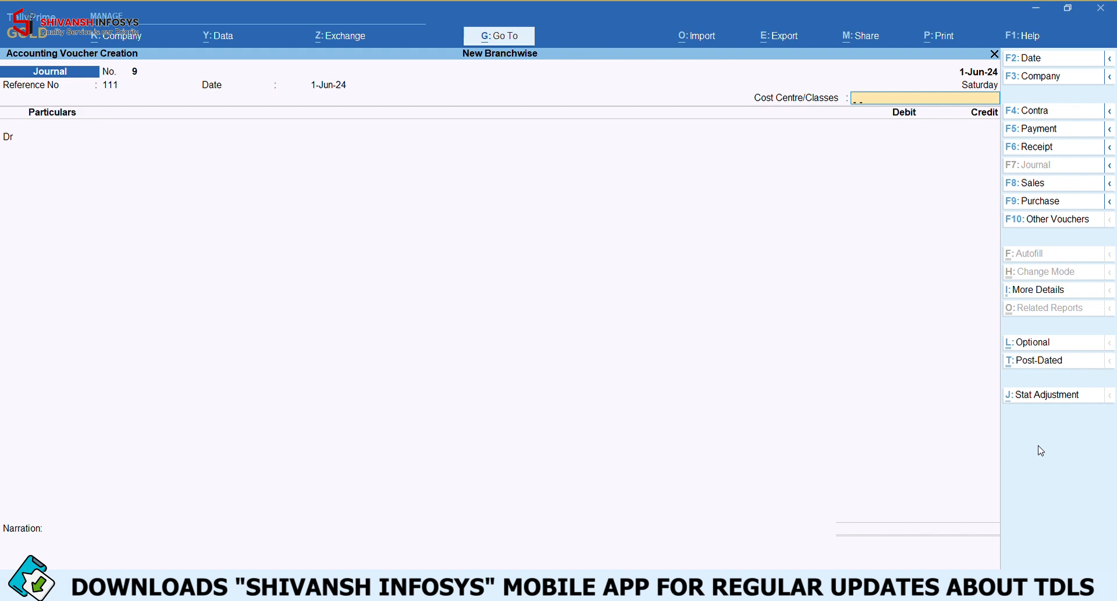
text(A)
key(Return)
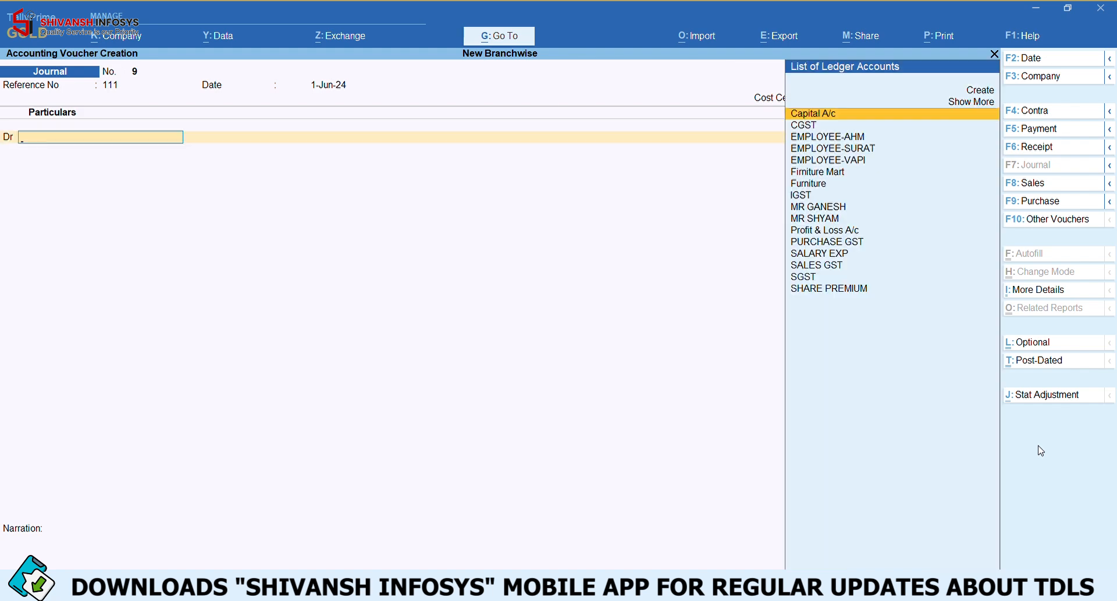
Debit SALARY EXP with 1,00,000 in the journal voucher.
text(sa)
key(Down)
key(Return)
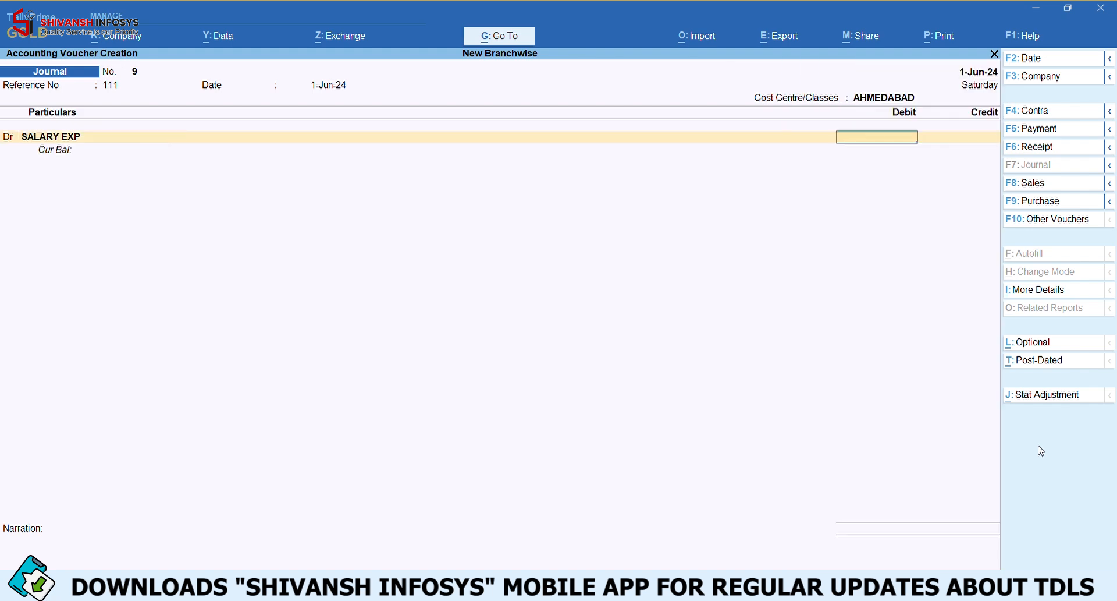
text(100000)
key(Return)
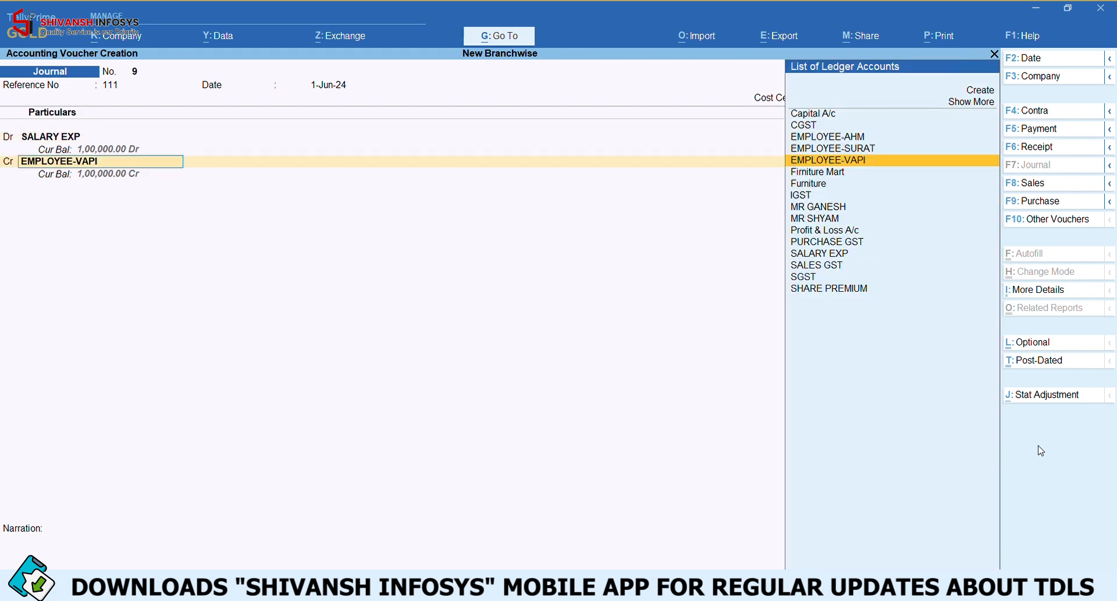
Credit the EMPLOYEE-AHM ledger with 1,00,000 in the journal voucher.
key(Down)
key(Up)
key(Up)
key(Up)
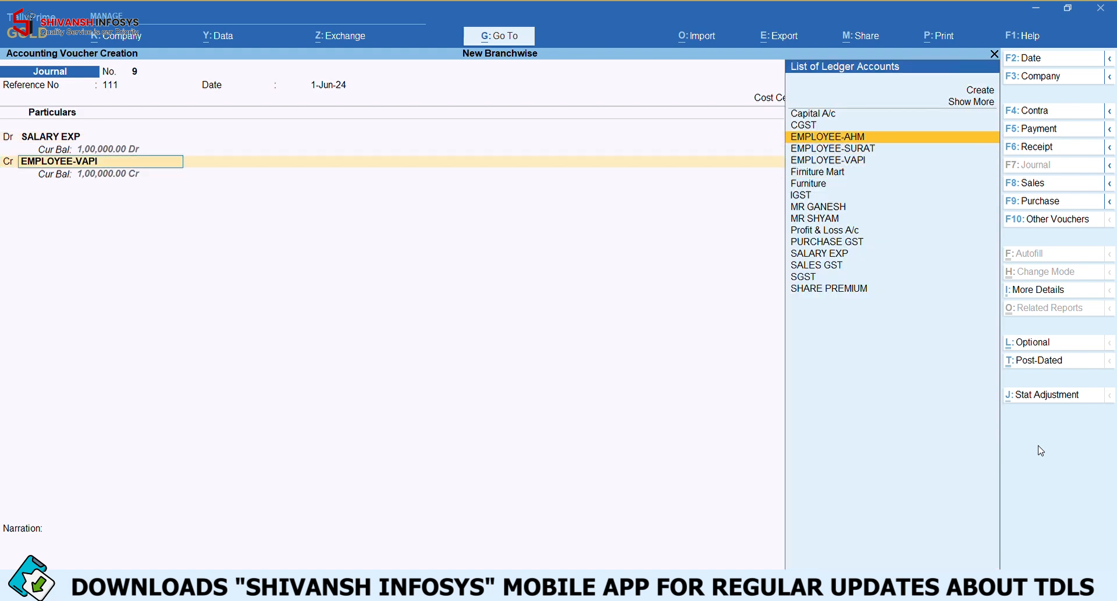
key(Return)
key(Return)
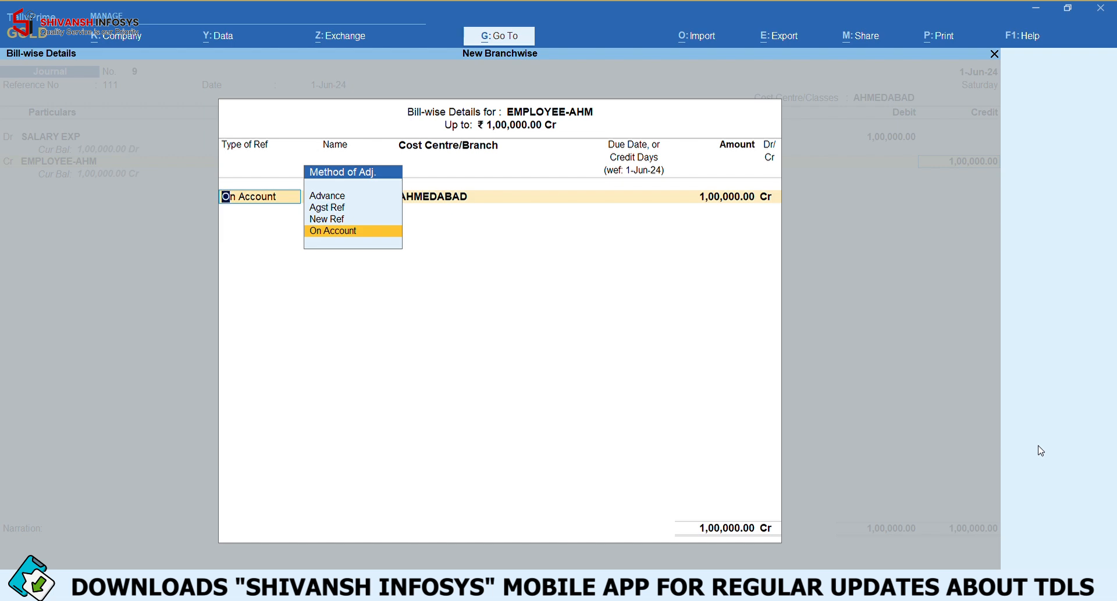
Allocate the EMPLOYEE-AHM credit to New Ref 111 in the bill-wise details and save the journal voucher.
key(Up)
key(Return)
key(Return)
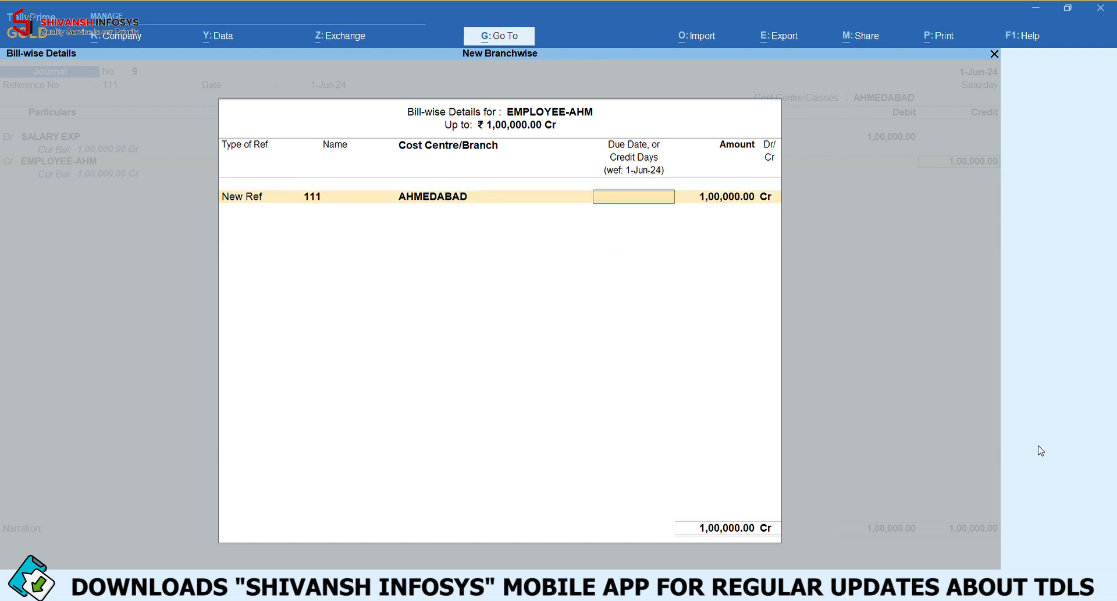
key(Return)
key(Return)
key(ctrl+a)
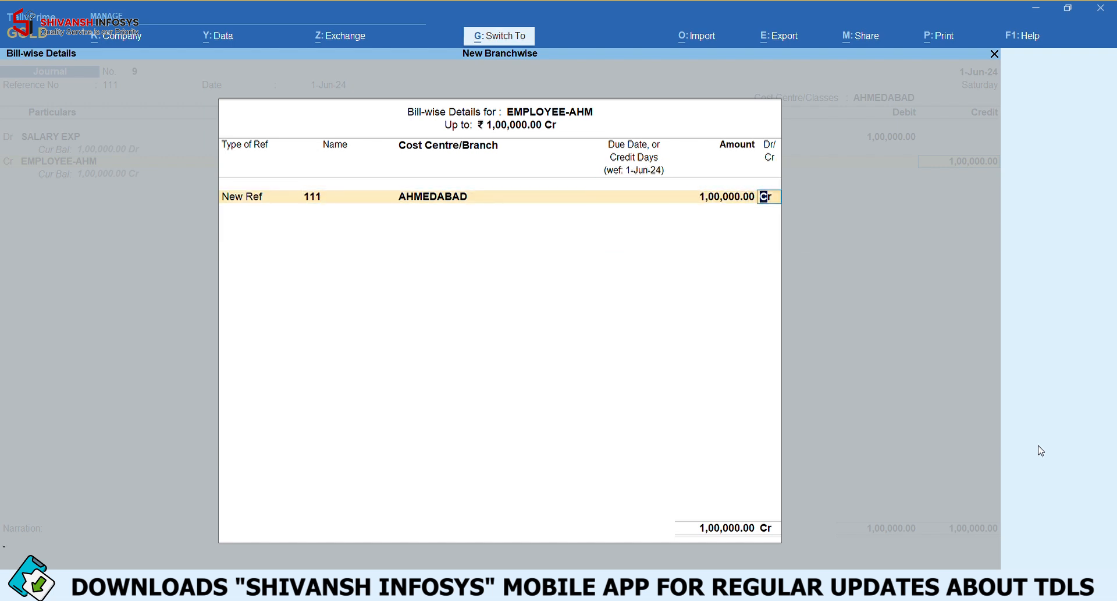
key(ctrl+a)
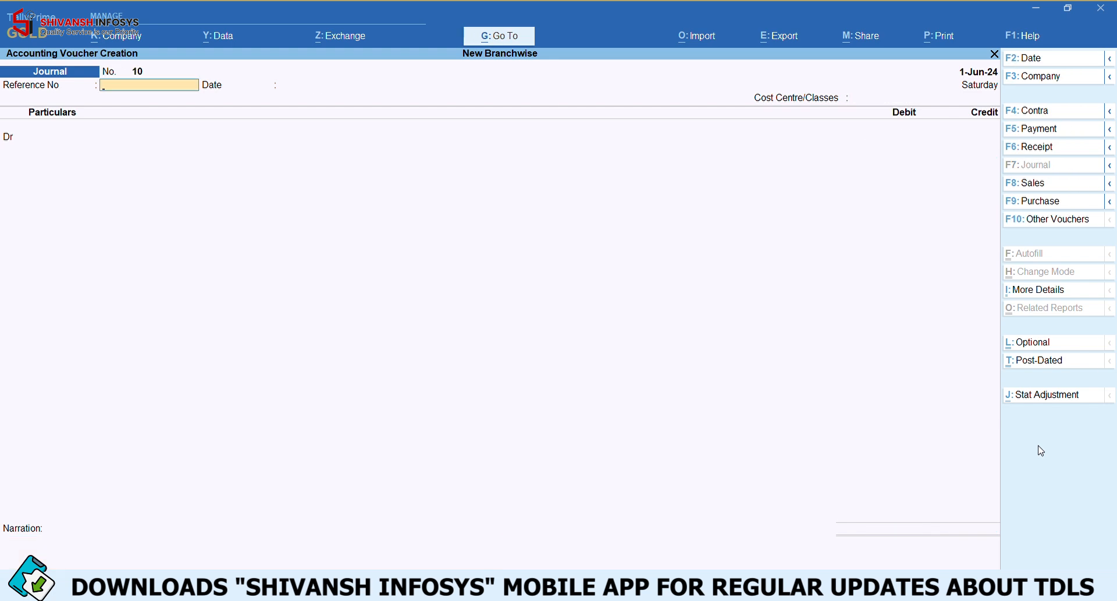
Give the new journal voucher reference number 222, dated 1-Jun-24, and the SURAT cost centre.
text(222)
key(Return)
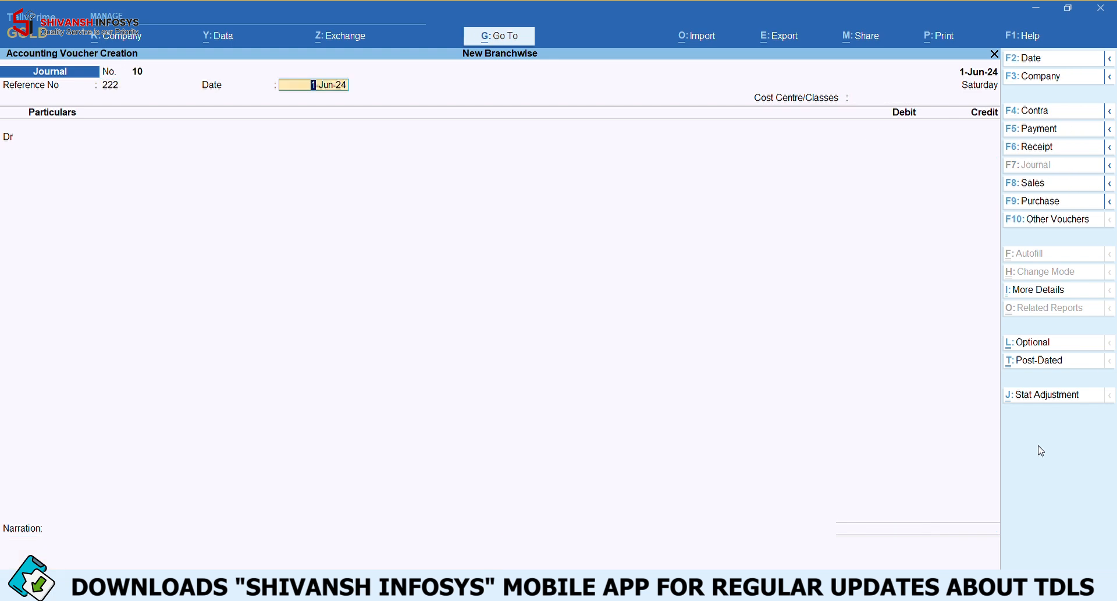
key(Return)
text(Su)
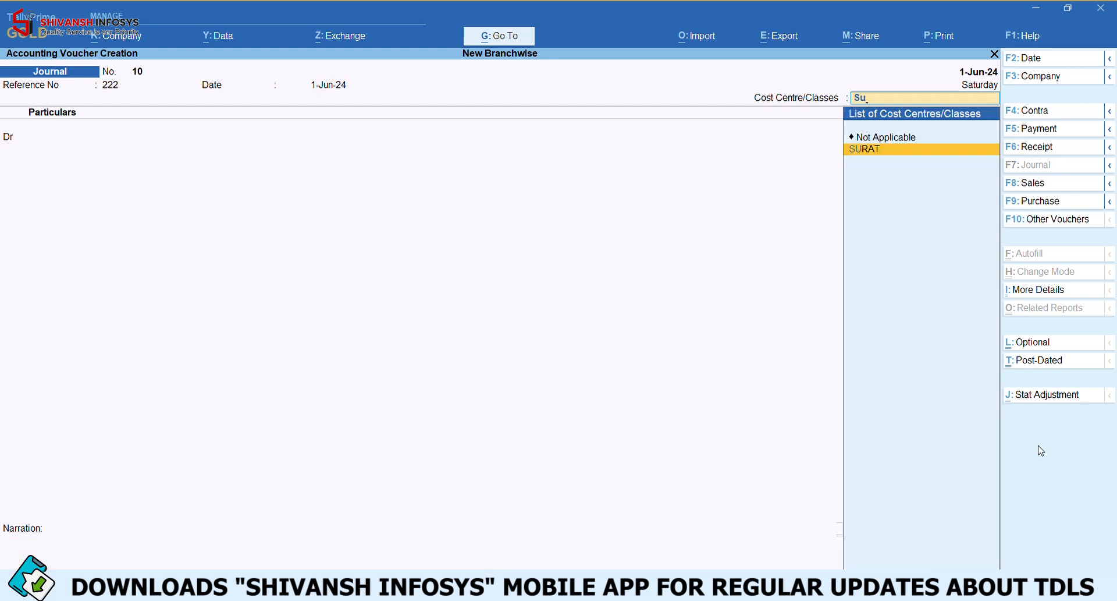
key(Return)
Debit SALARY EXP with 2,00,000 in the SURAT journal voucher.
text(Sal)
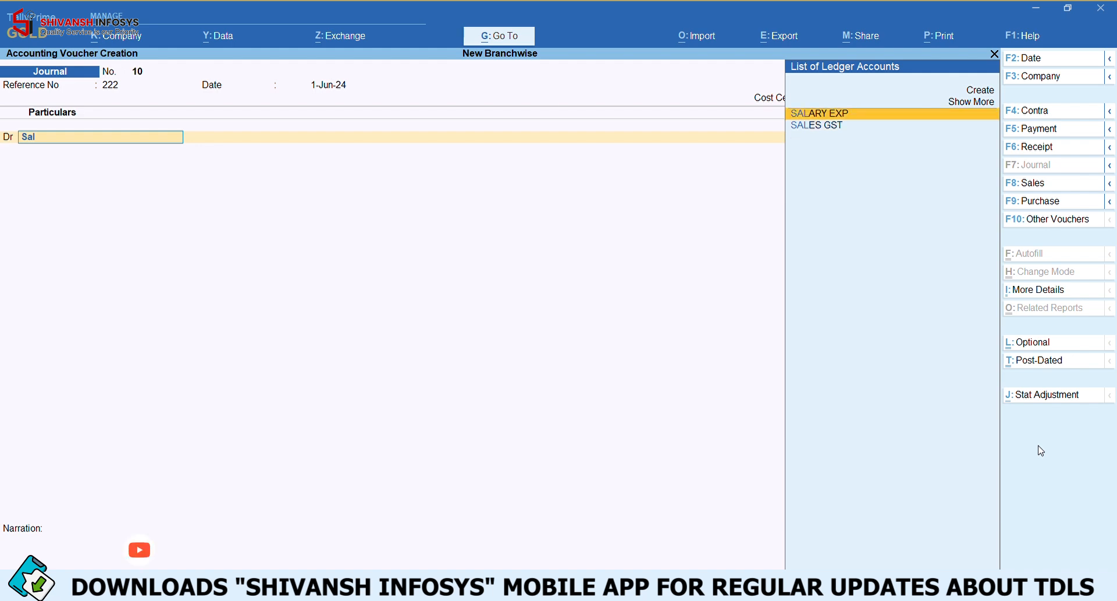
key(Return)
text(2,00,0)
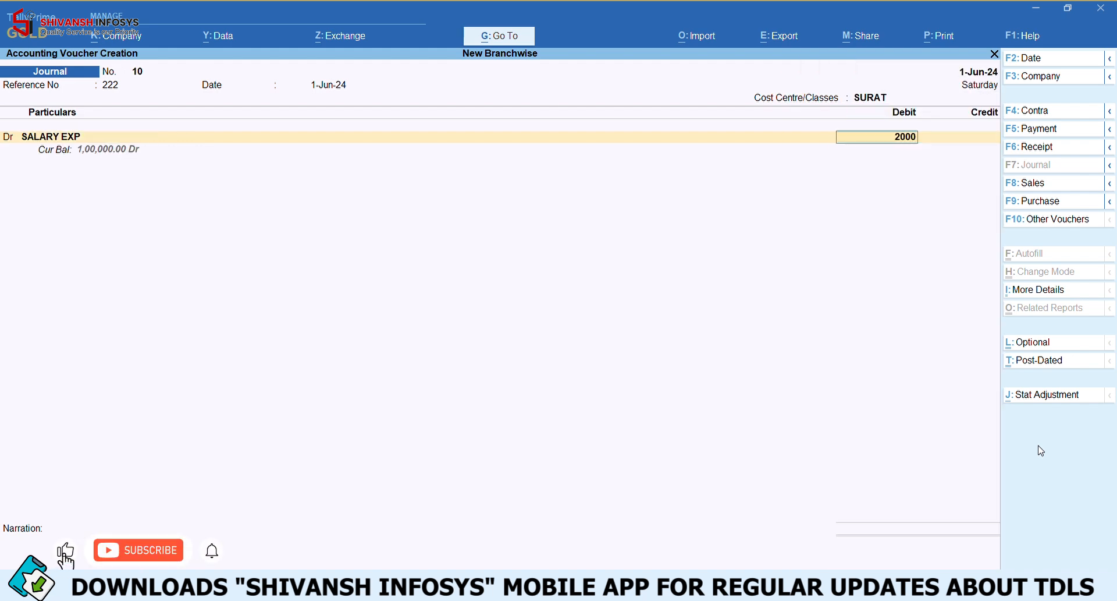
text(00)
key(Return)
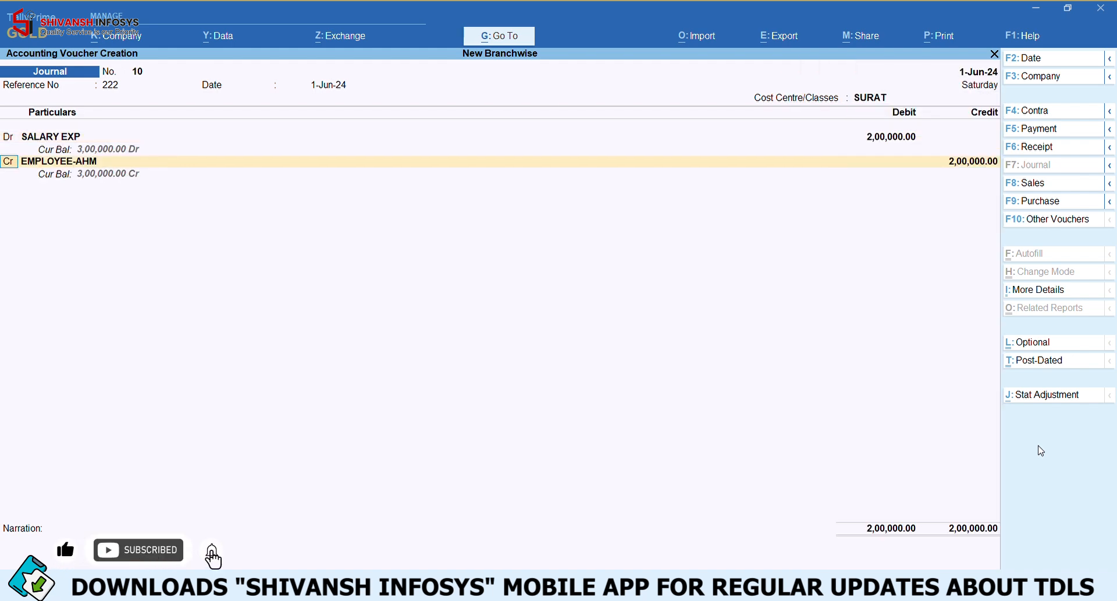
Credit the EMPLOYEE-SURAT ledger with 2,00,000 in the journal voucher.
key(Return)
key(Down)
key(Return)
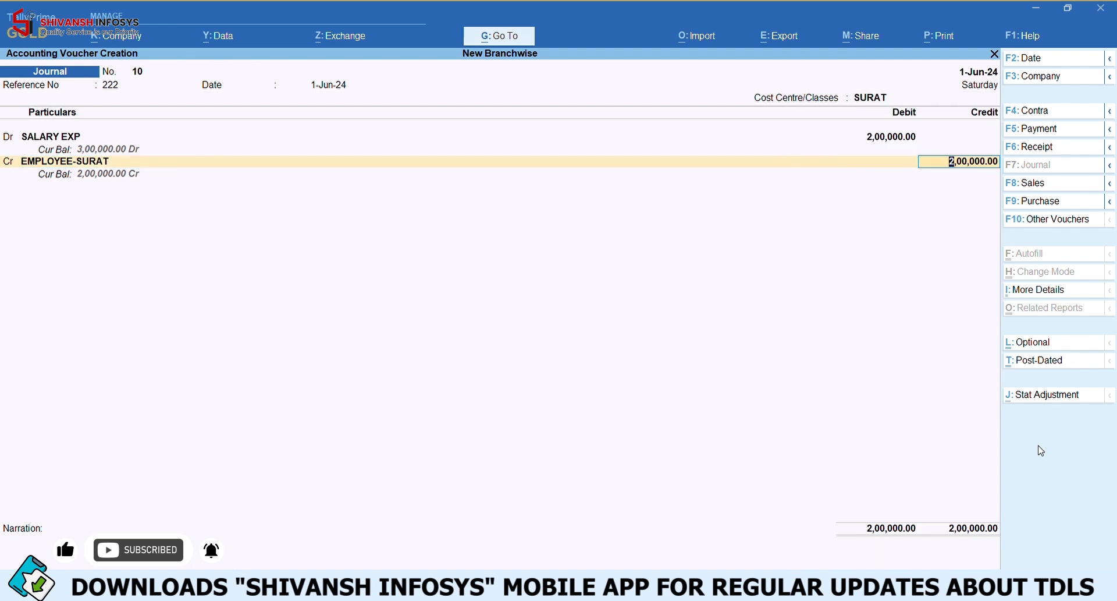
key(Return)
Allocate the EMPLOYEE-SURAT credit to New Ref 222 for SURAT in the bill-wise details and save the journal voucher.
key(Up)
key(Return)
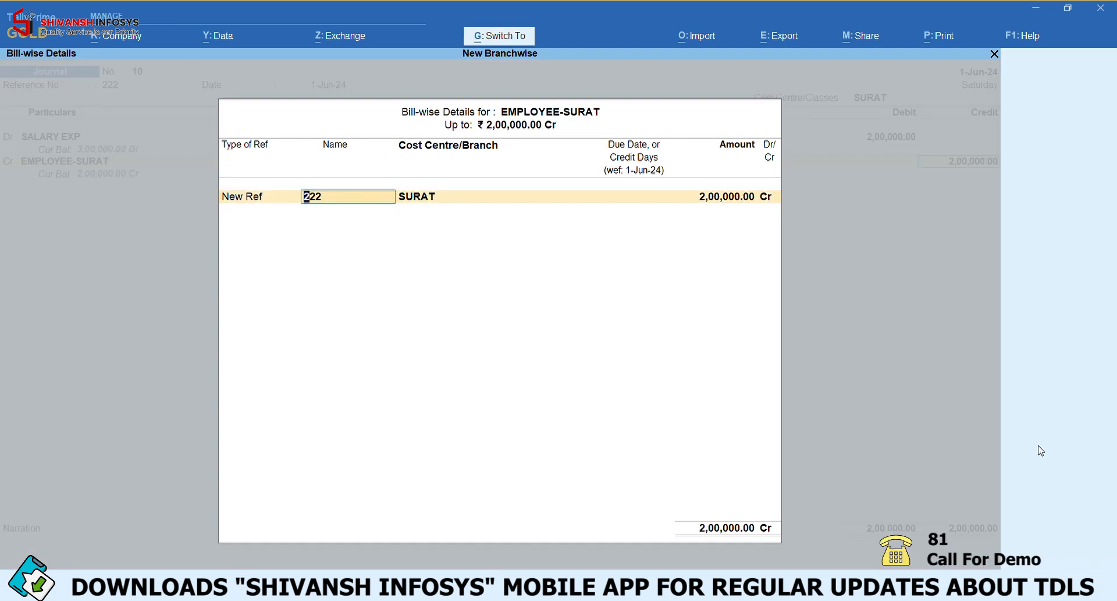
key(ctrl+a)
key(ctrl+a)
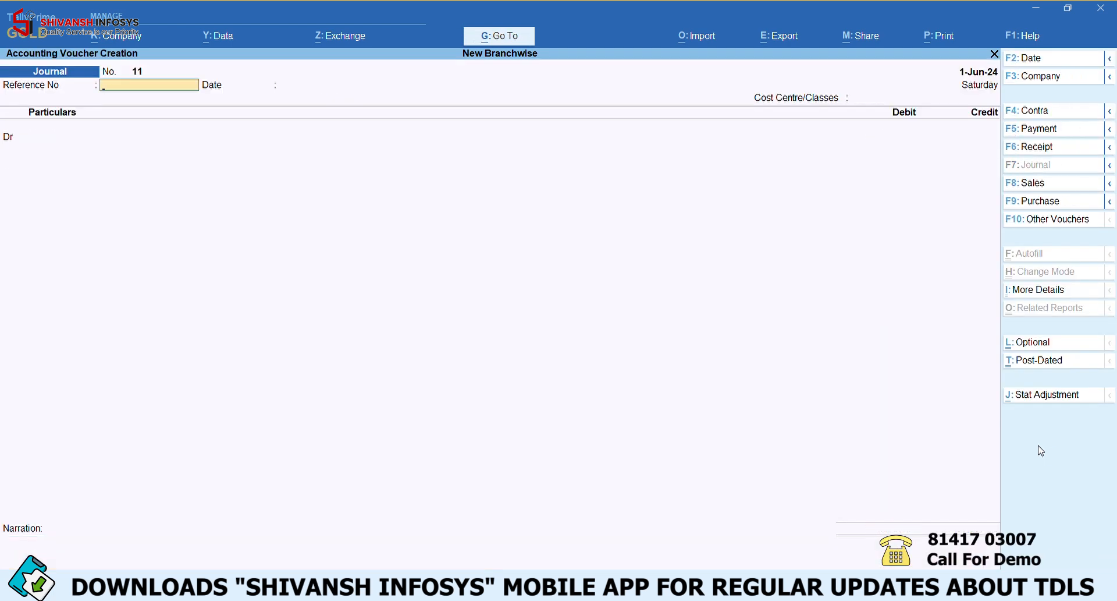
Give the new journal voucher reference number 333, dated 1-Jun-24, and the VAPI cost centre.
text(333)
key(Return)
key(Return)
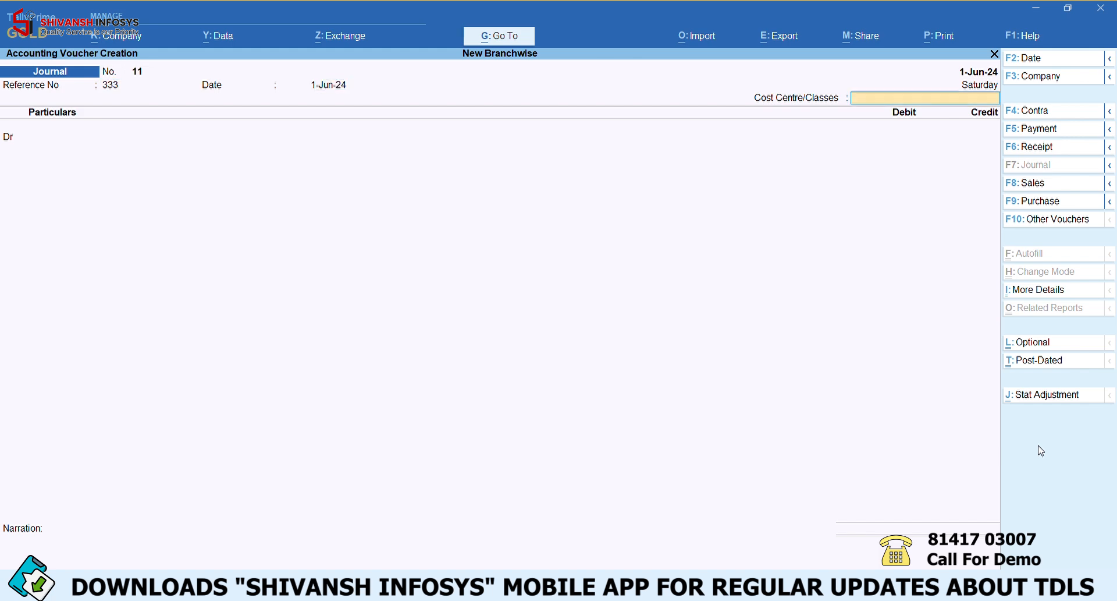
key(Return)
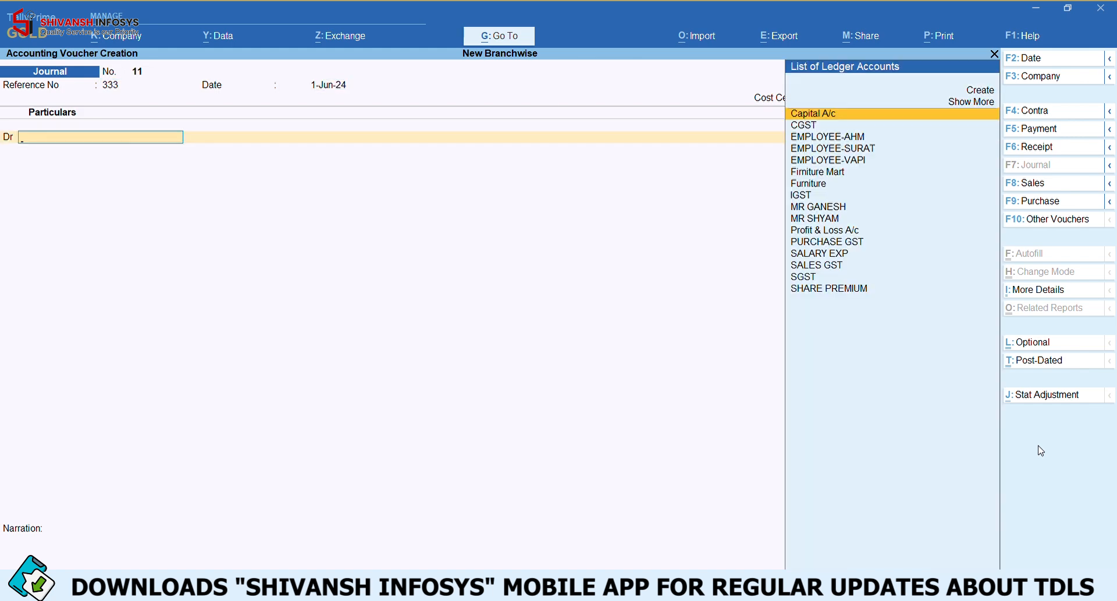
Debit SALARY EXP with 3,00,000 in the VAPI journal voucher.
text(sal)
key(Return)
text(300)
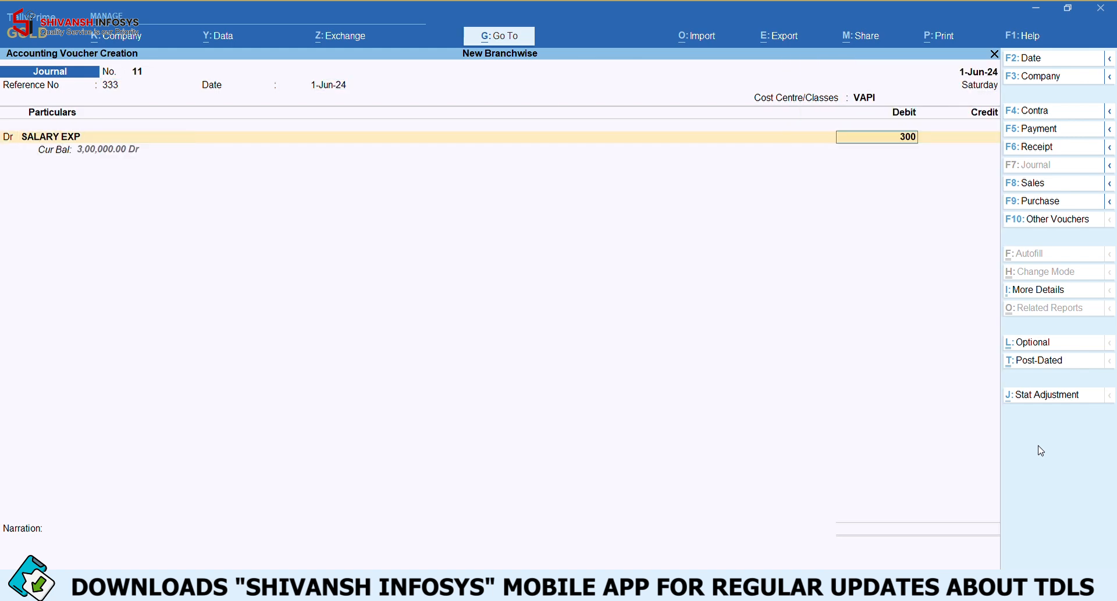
text(00)
key(Return)
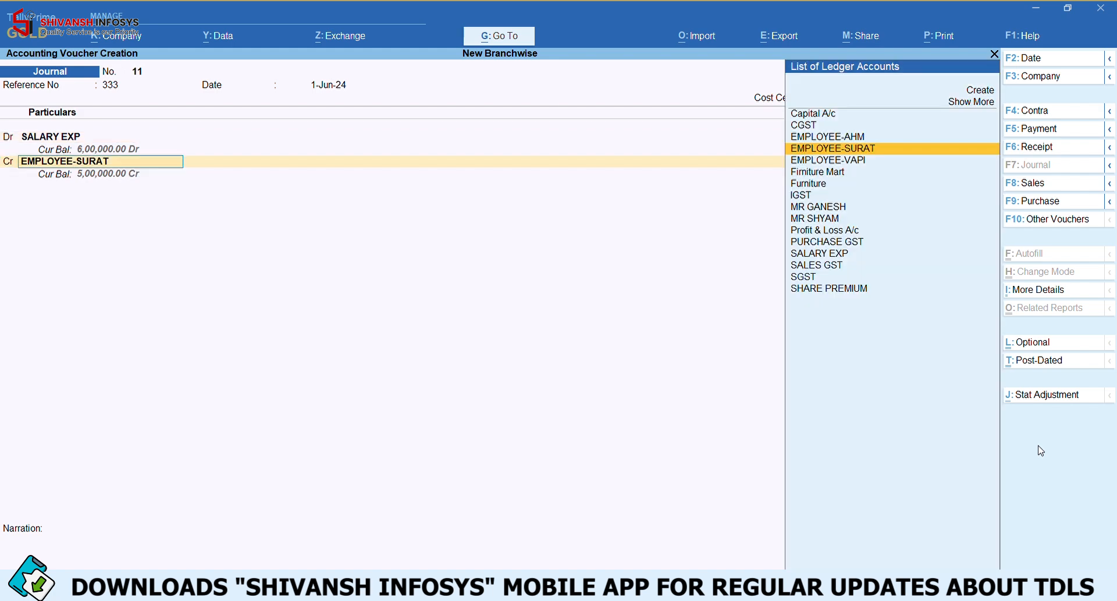
Credit the EMPLOYEE-VAPI ledger with 3,00,000 in the journal voucher.
text(v)
key(Return)
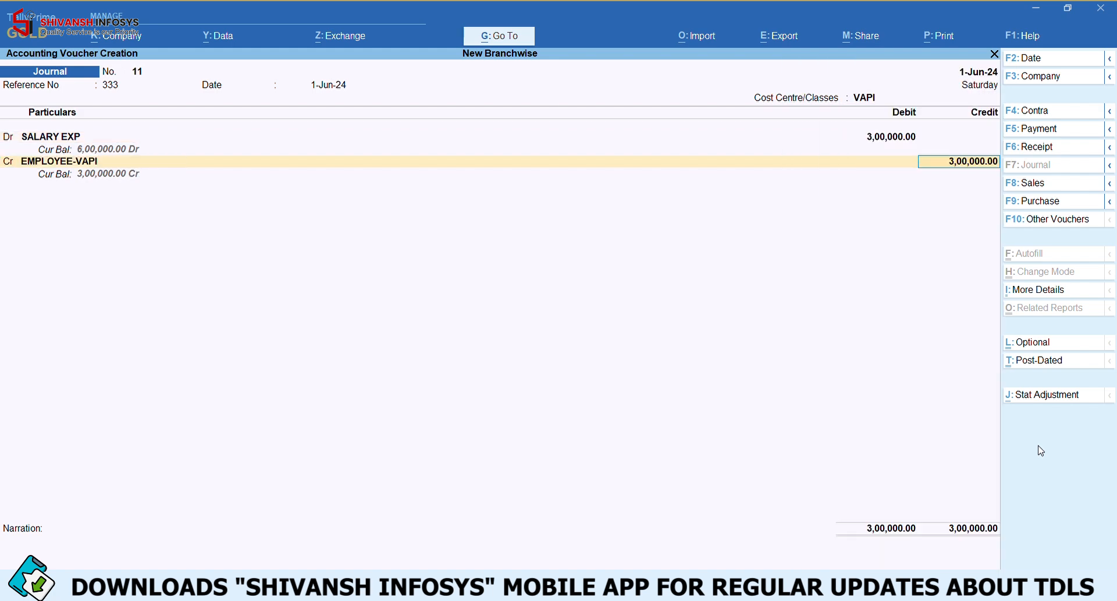
key(Return)
Allocate the EMPLOYEE-VAPI credit to New Ref 333, save the journal voucher and return to the Gateway of Tally.
key(Up)
key(Return)
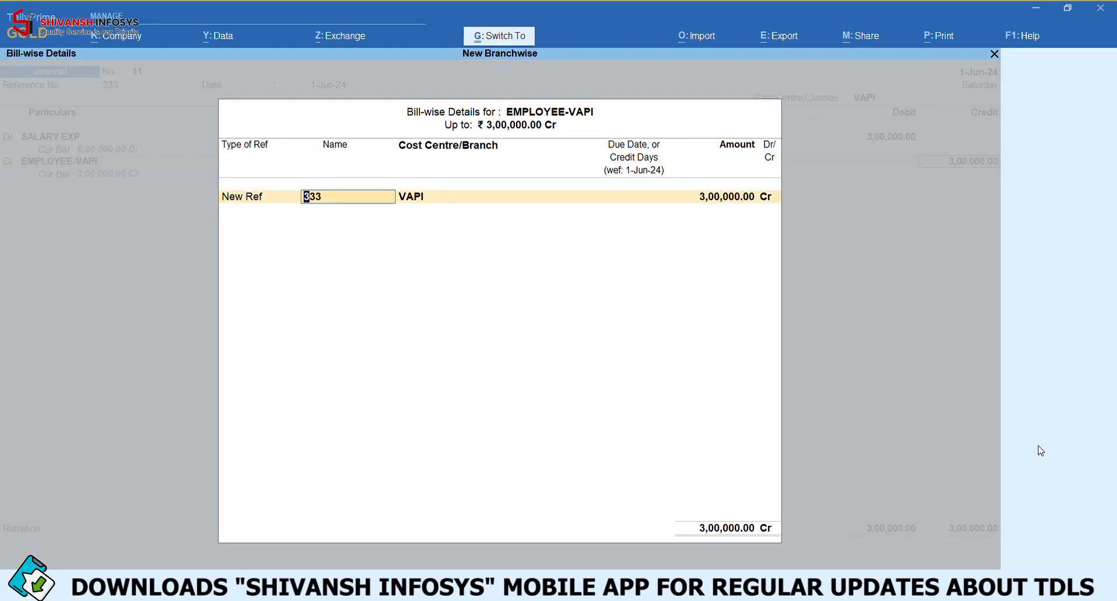
key(Return)
key(Return)
key(Return)
key(Return)
key(Escape)
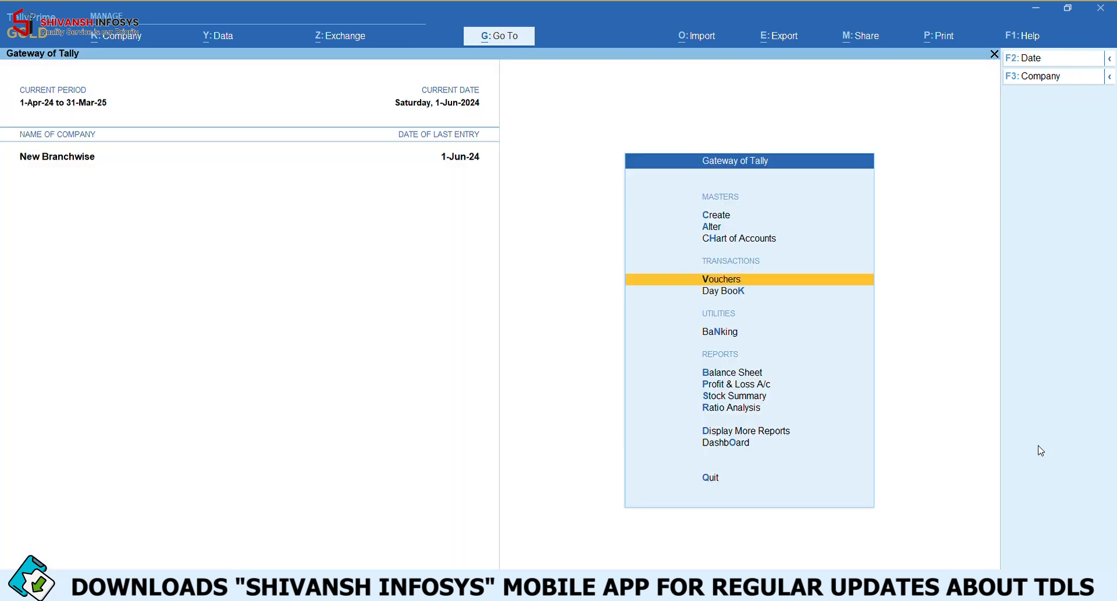
key(Escape)
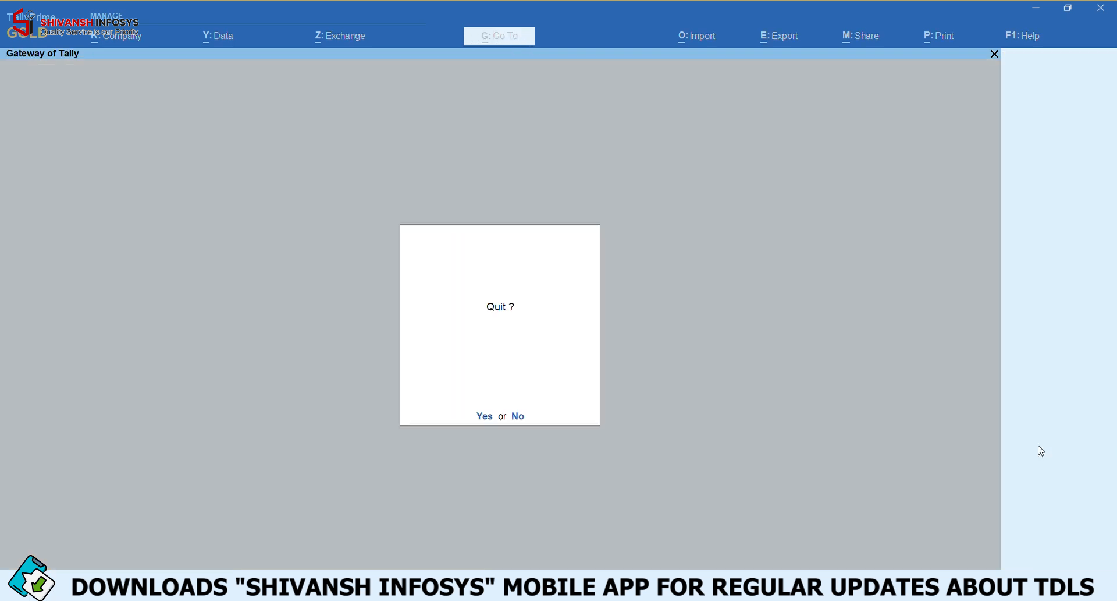
key(Escape)
Open the Branch wise Profit & Loss report from the Branch Wise Reports under Display More Reports.
key(Down)
key(Down)
key(Down)
key(Down)
key(Down)
key(Down)
key(Down)
key(Down)
key(Down)
key(Down)
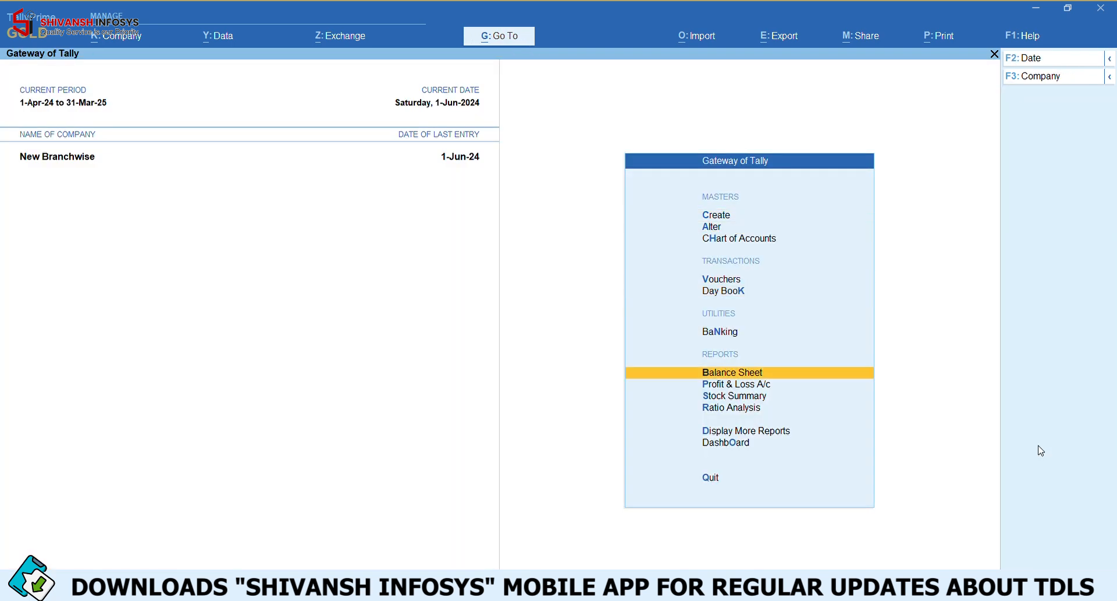
key(Return)
key(Down)
key(Down)
key(Down)
key(Down)
key(Down)
key(Down)
key(Down)
key(Down)
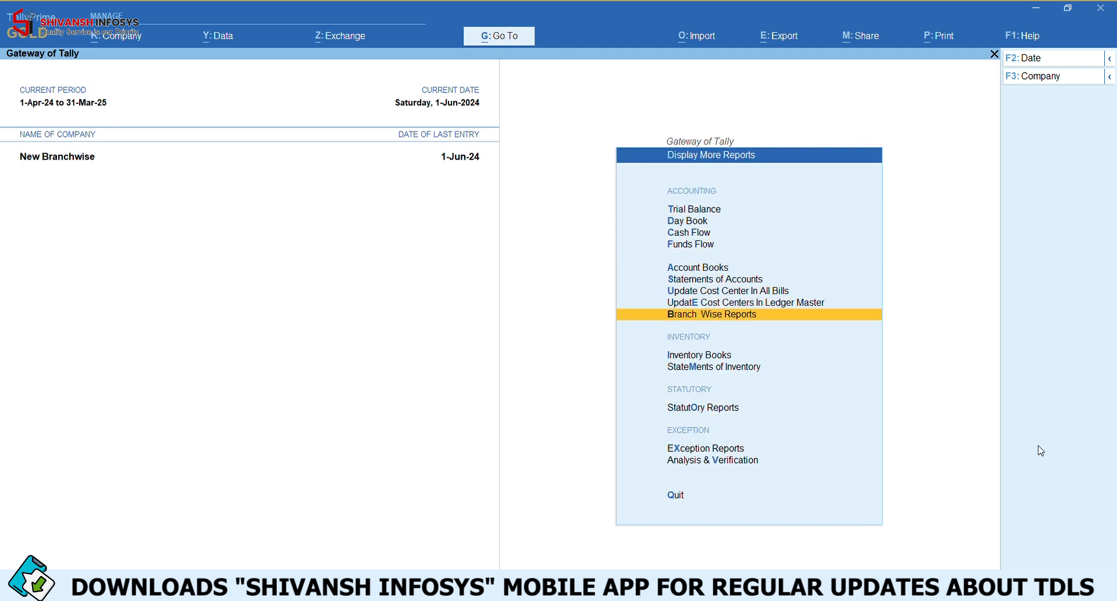
key(Return)
key(Down)
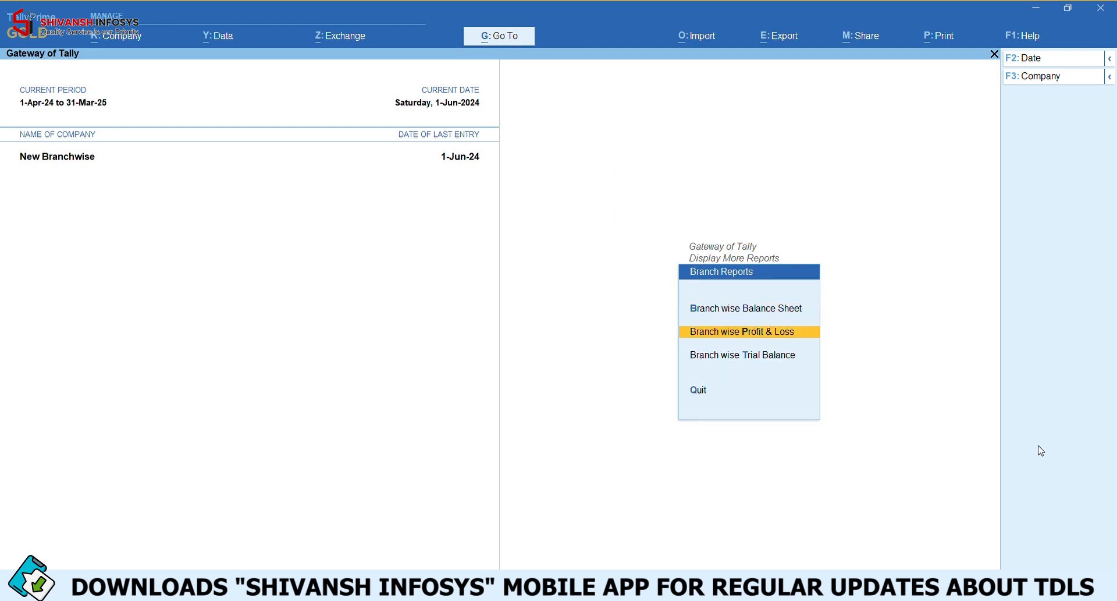
key(Return)
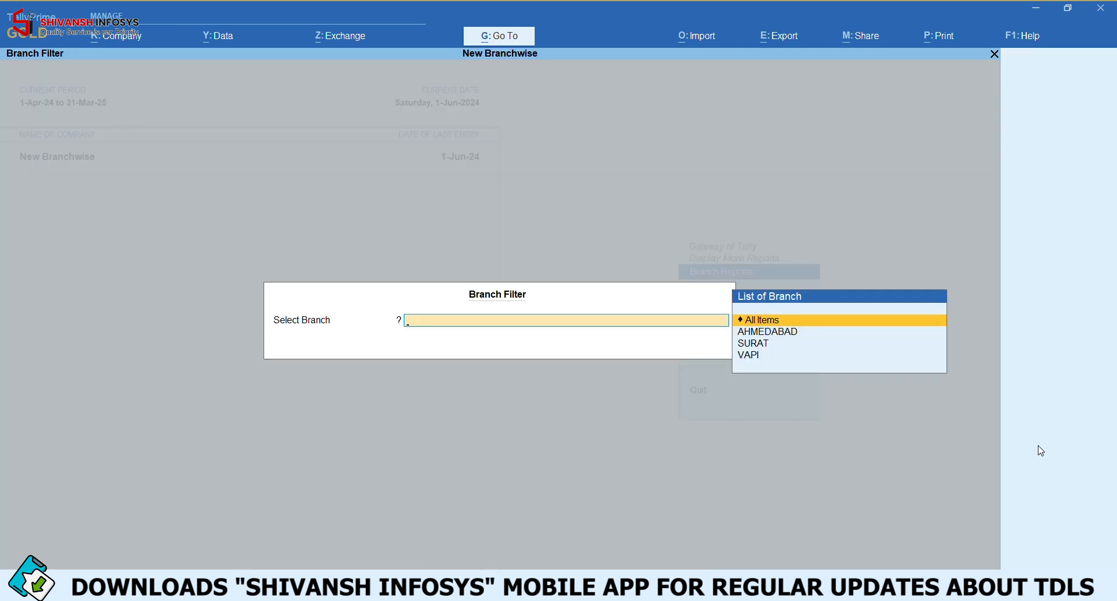
Display the Profit & Loss report for All Items branches as a columnar report.
key(Return)
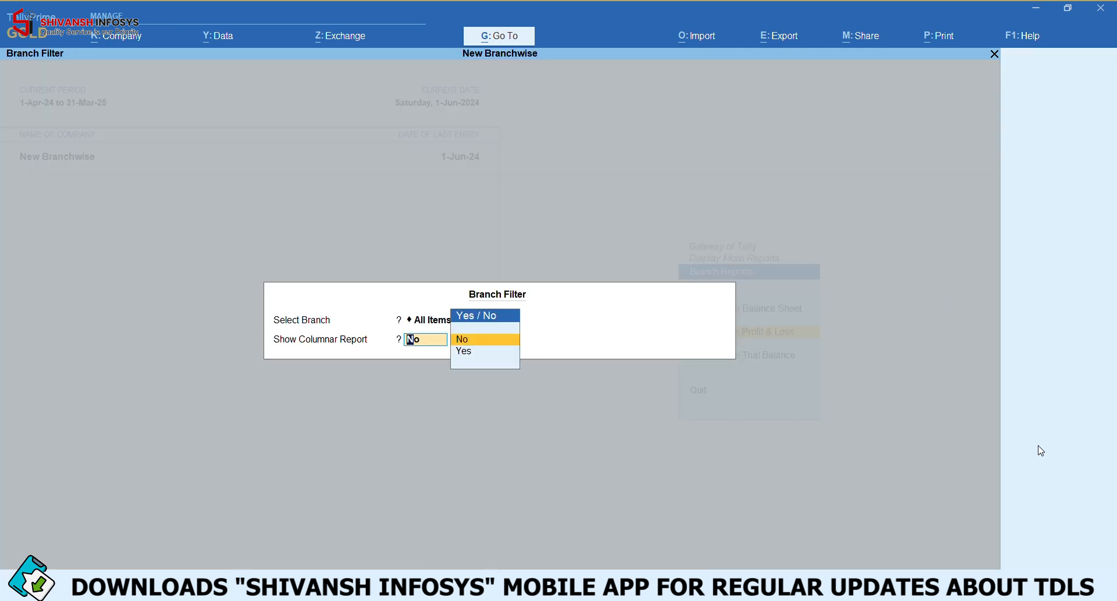
key(Down)
key(Return)
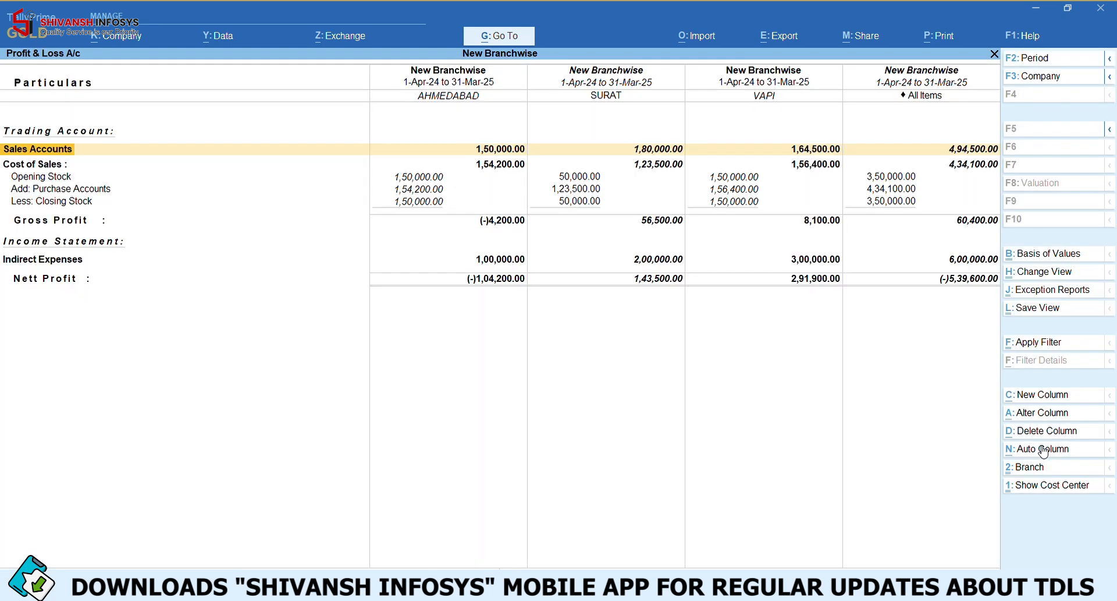
Expand the Profit & Loss report in detail, examine SALARY EXP in each branch column and close the report.
key(Down)
key(Down)
key(Down)
key(Down)
key(Down)
key(Down)
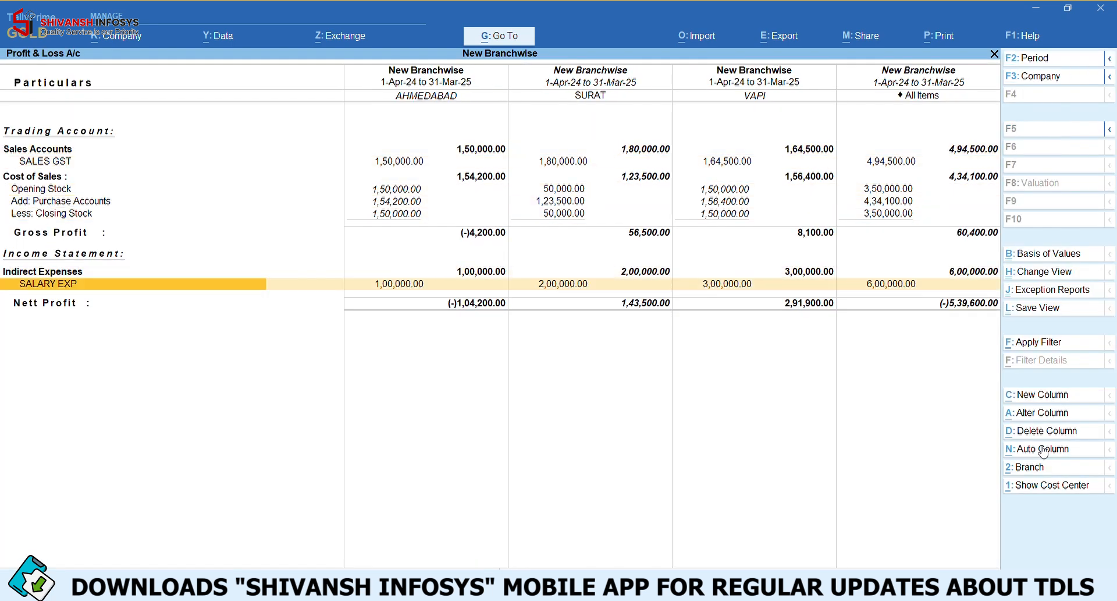
key(Right)
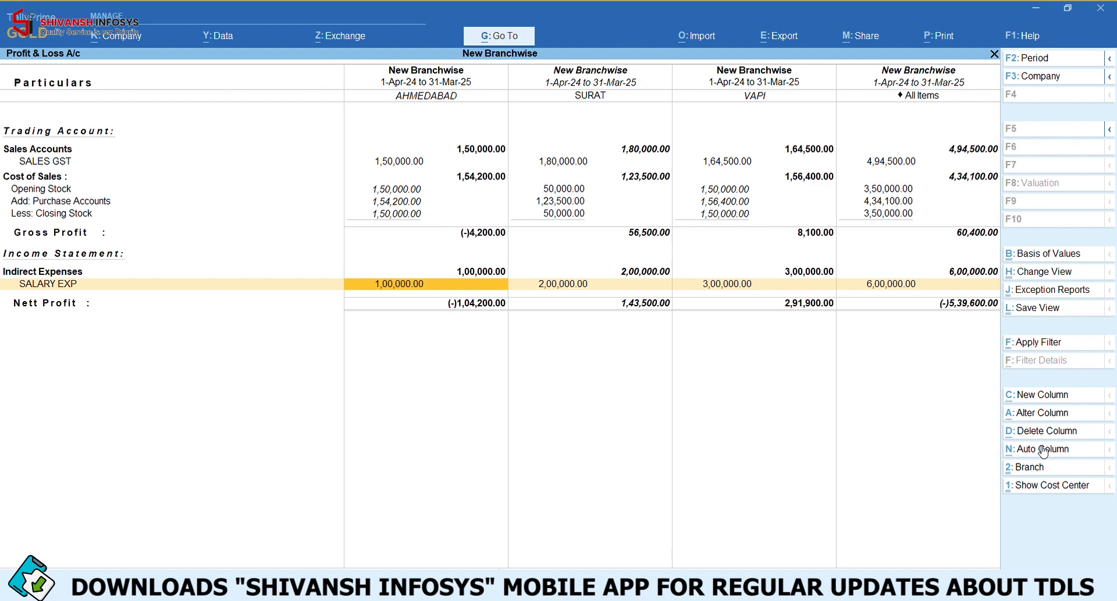
key(Right)
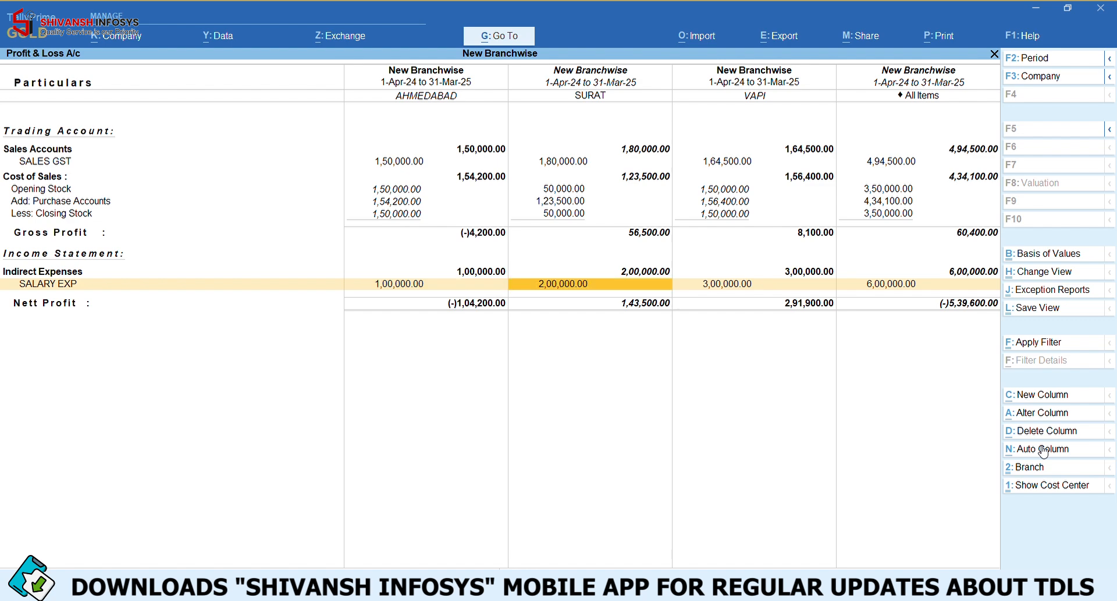
key(Right)
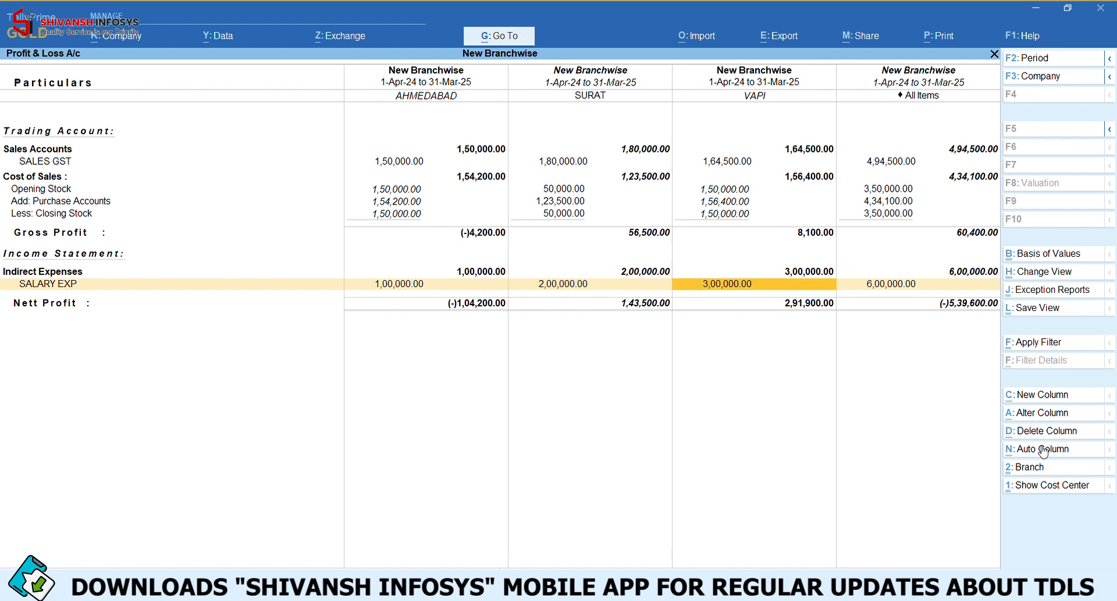
key(Right)
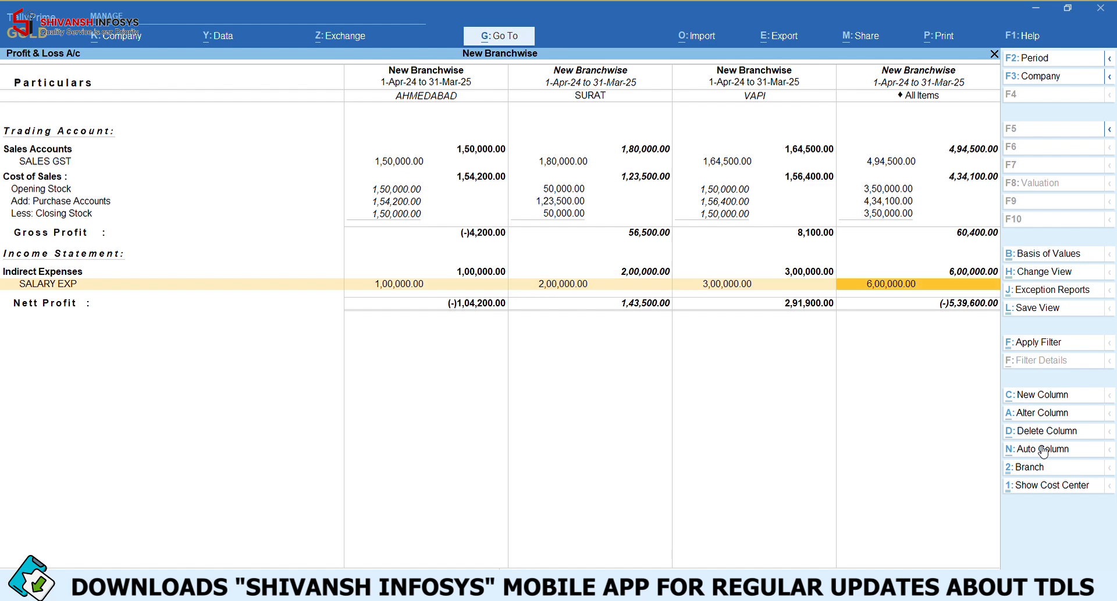
key(Escape)
Open the Branch wise Balance Sheet for All Items branches as a columnar report.
key(Up)
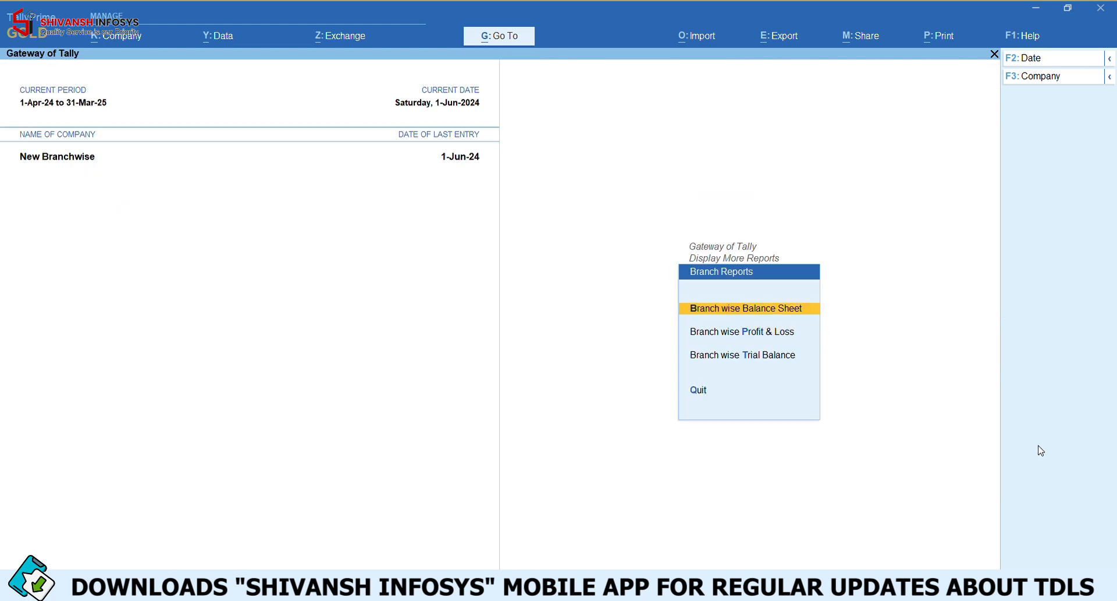
key(Return)
key(Down)
key(Up)
key(Return)
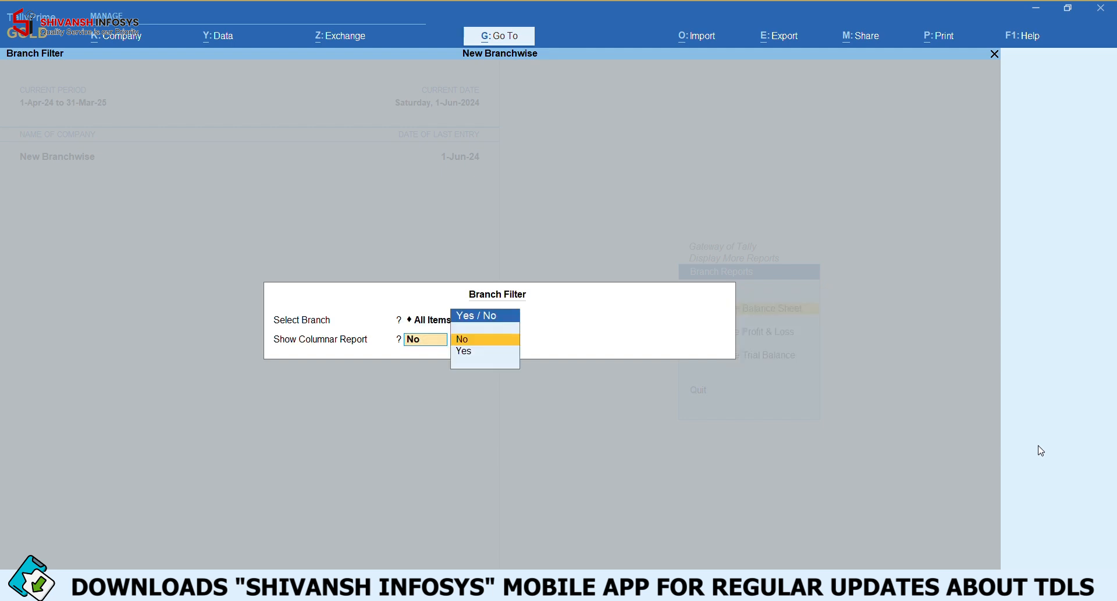
key(Down)
key(Return)
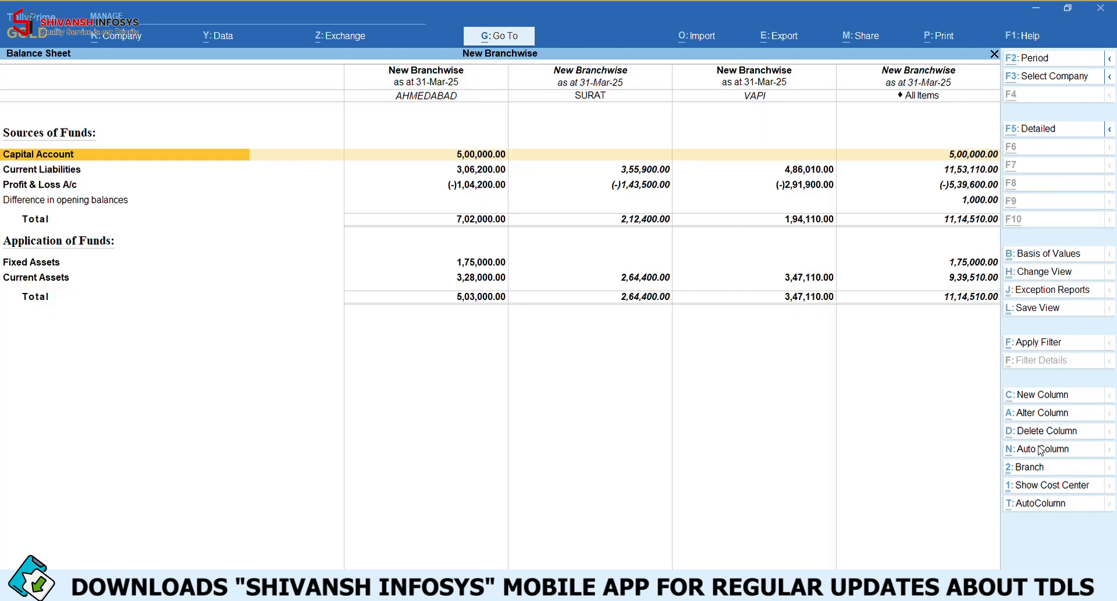
Show the Balance Sheet in detail, examine each employee ledger's amount in its branch column and close the report.
key(alt+F5)
key(Down)
key(Down)
key(Down)
key(Down)
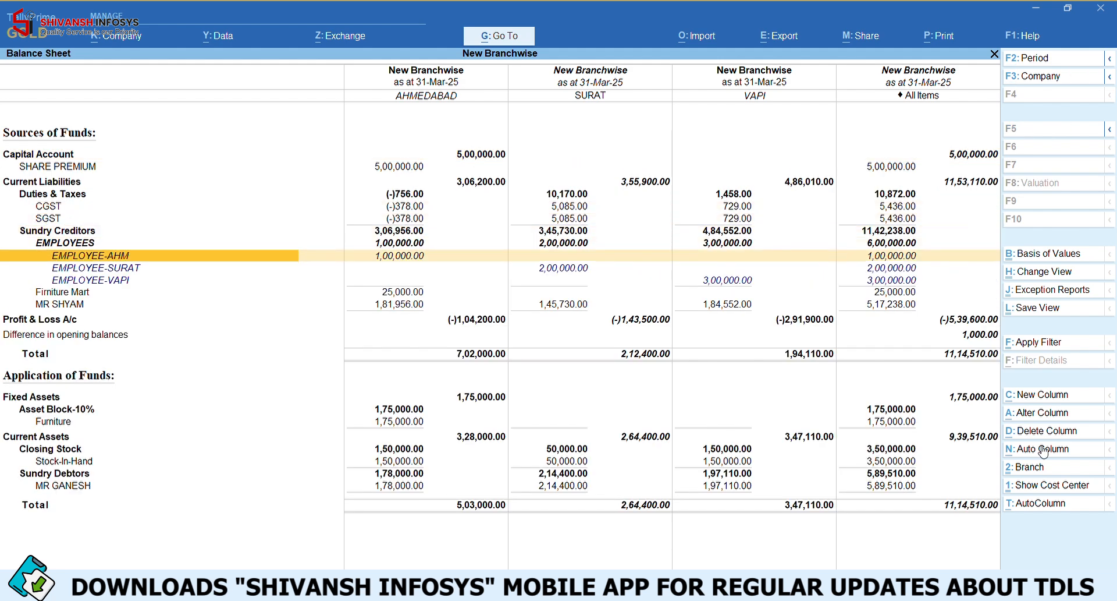
key(Right)
key(Right)
key(Down)
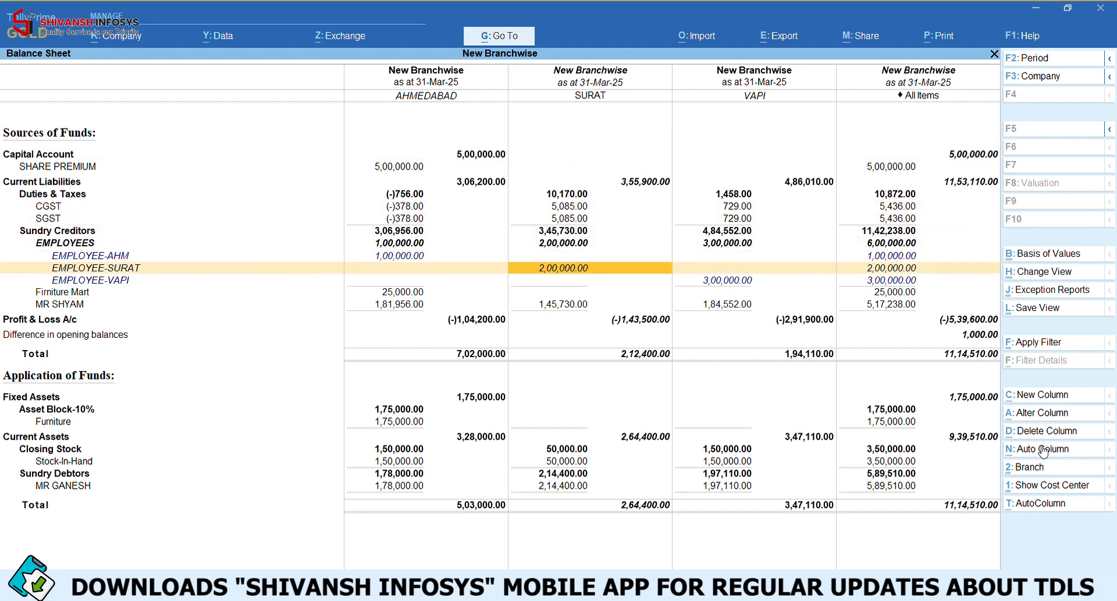
key(Right)
key(Down)
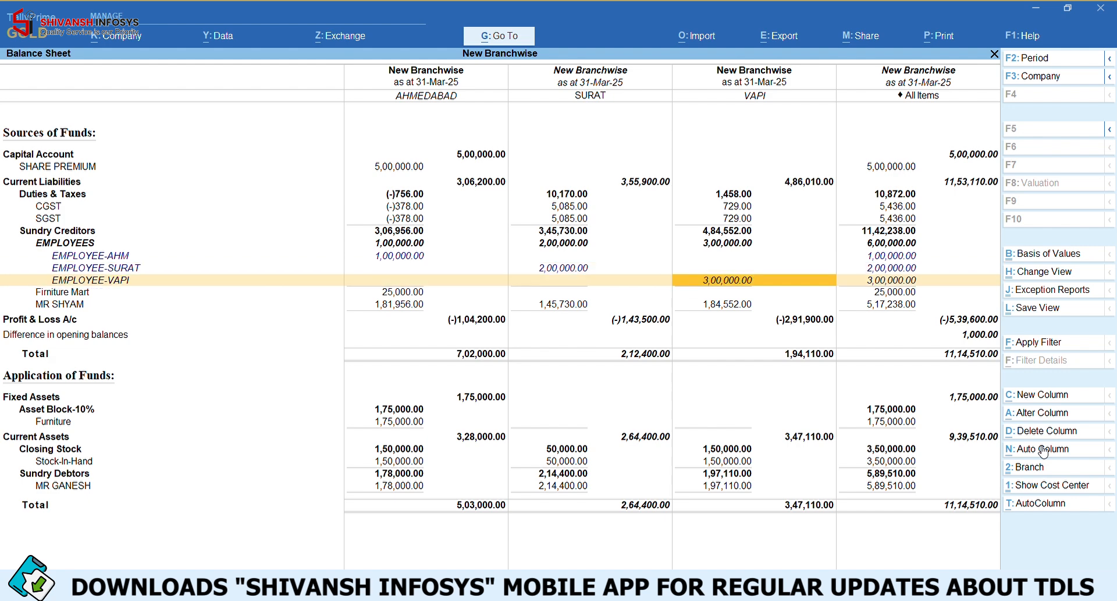
key(Escape)
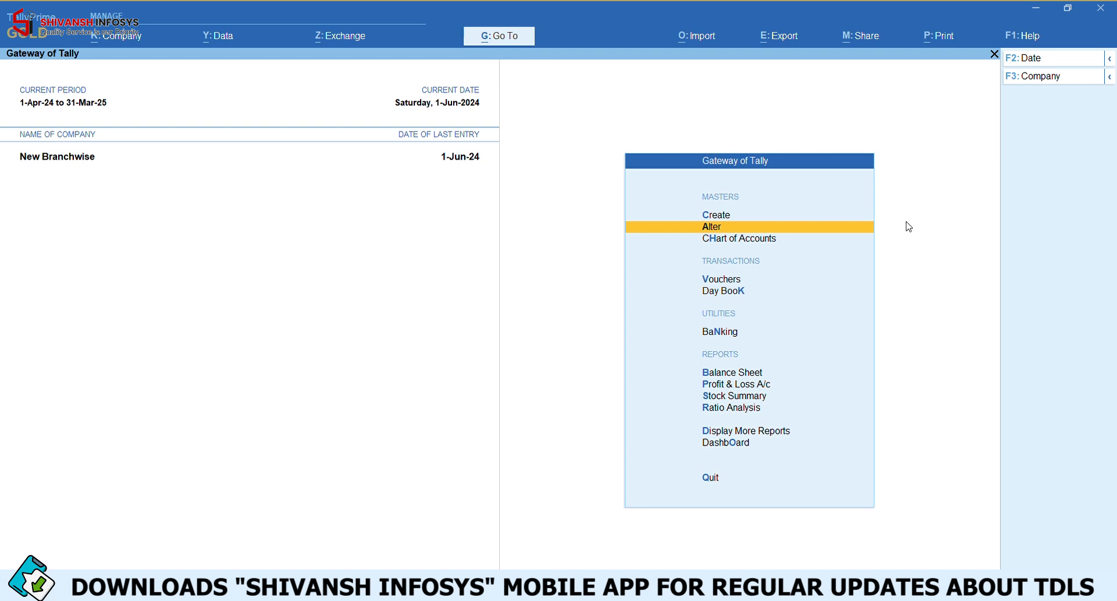
Open the STOCK ledger for alteration and bring up the Branch Wise Opening Balance details of its opening balance.
key(Return)
text(Sto)
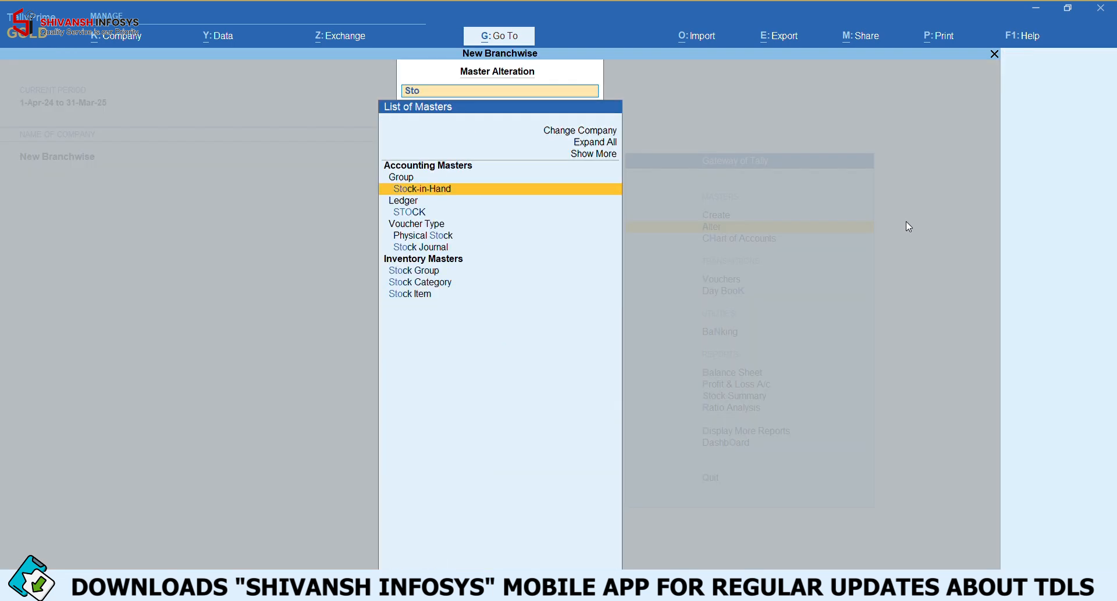
key(Down)
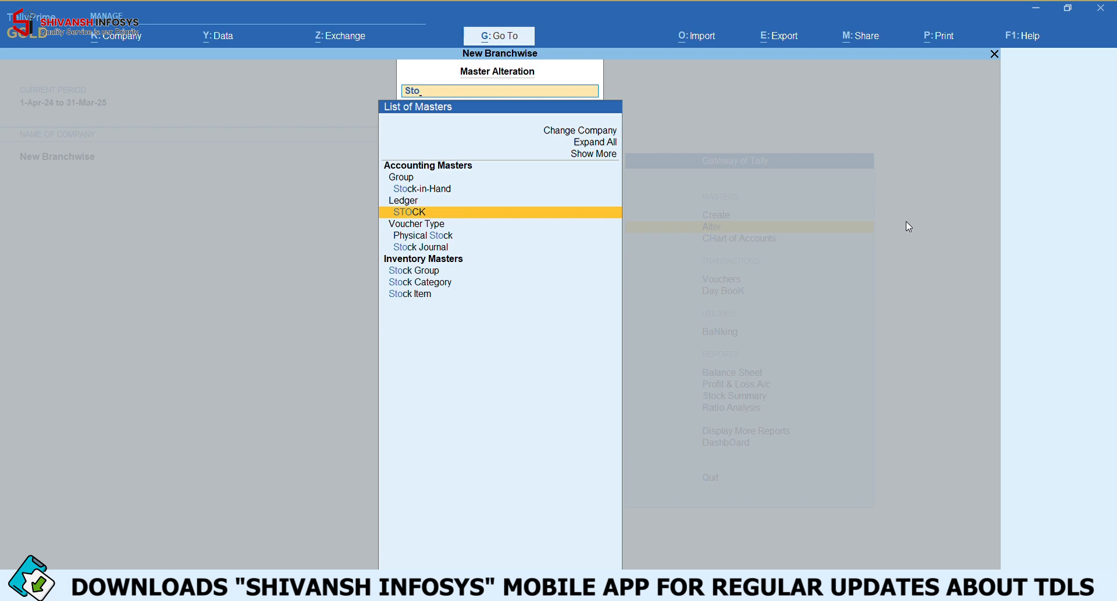
key(Return)
key(Return)
key(Return)
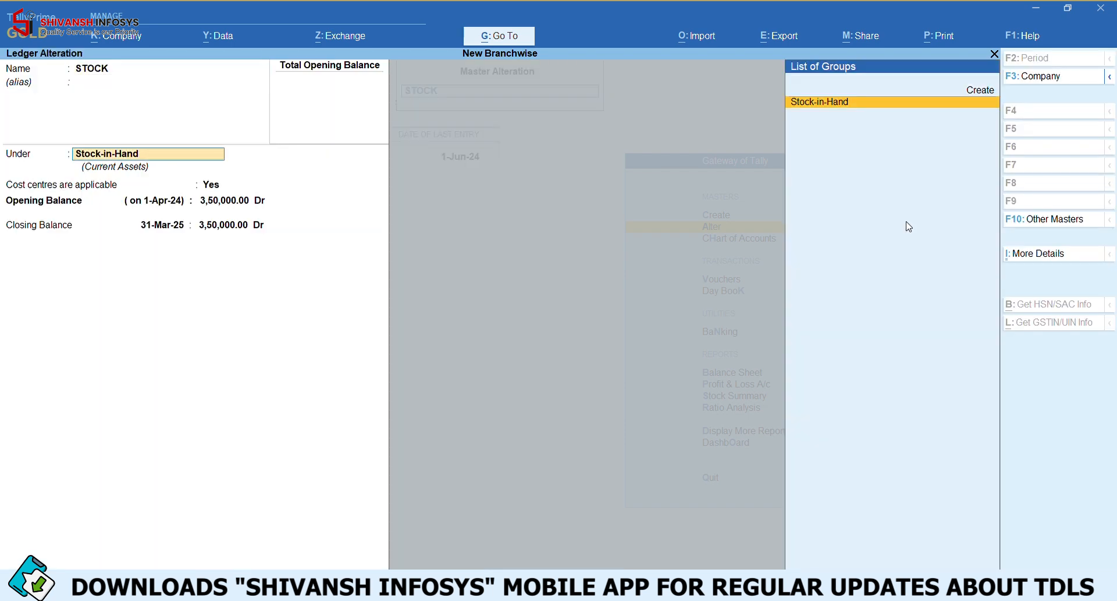
key(Return)
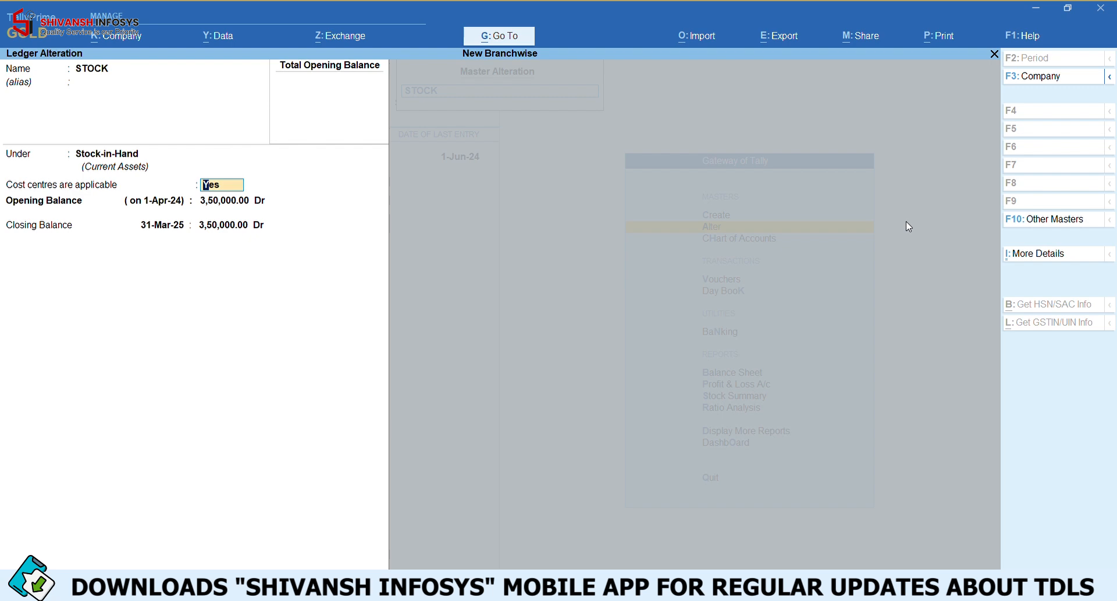
key(Return)
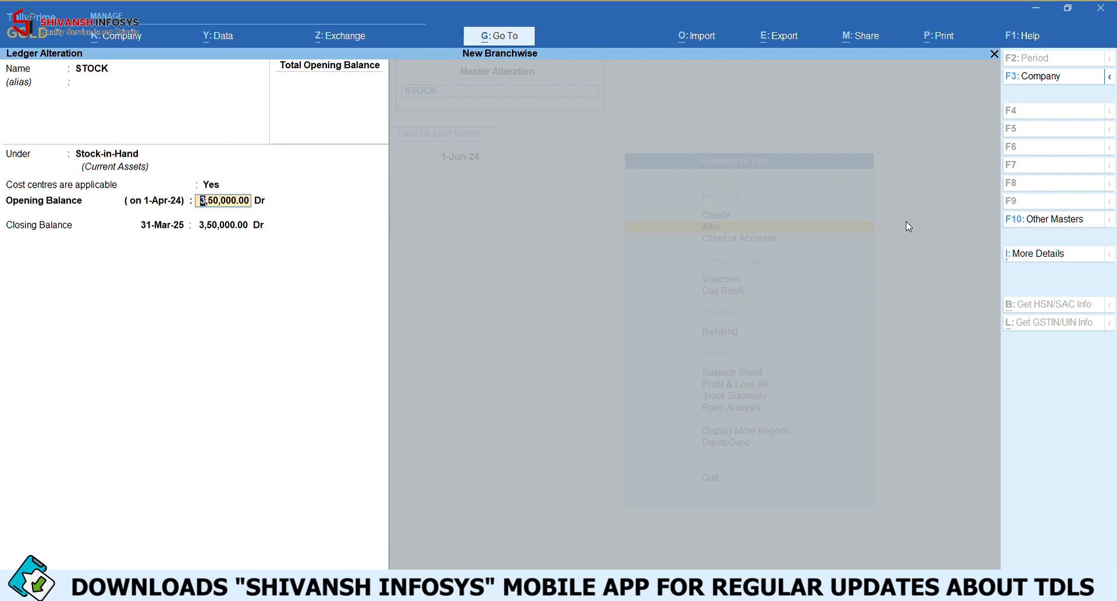
key(Return)
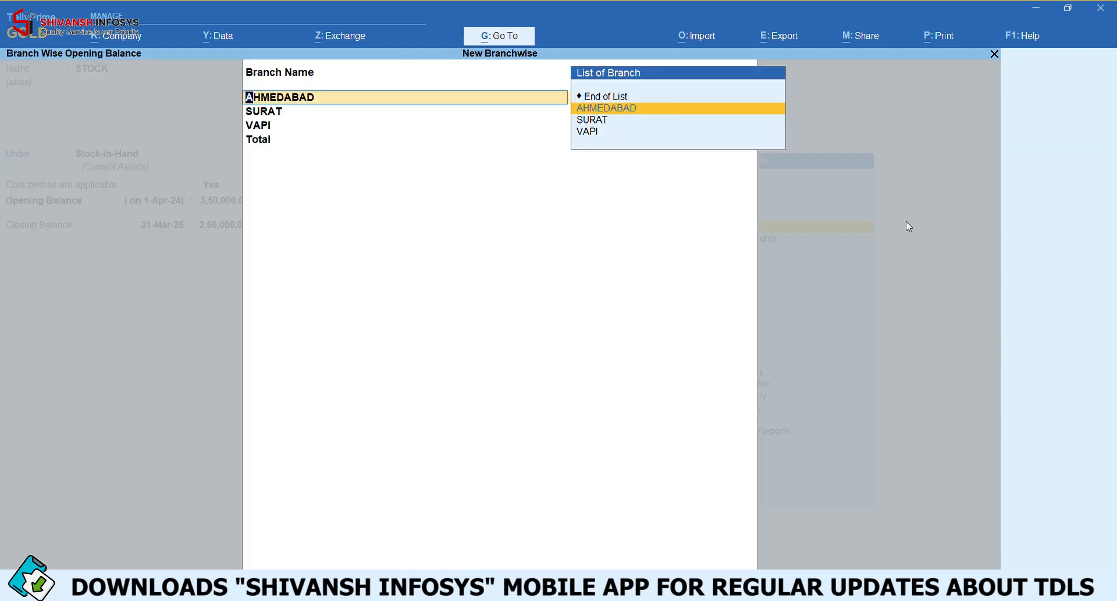
Examine the STOCK opening balance of AHMEDABAD, SURAT and VAPI, and return to the ledger's closing balance.
key(Return)
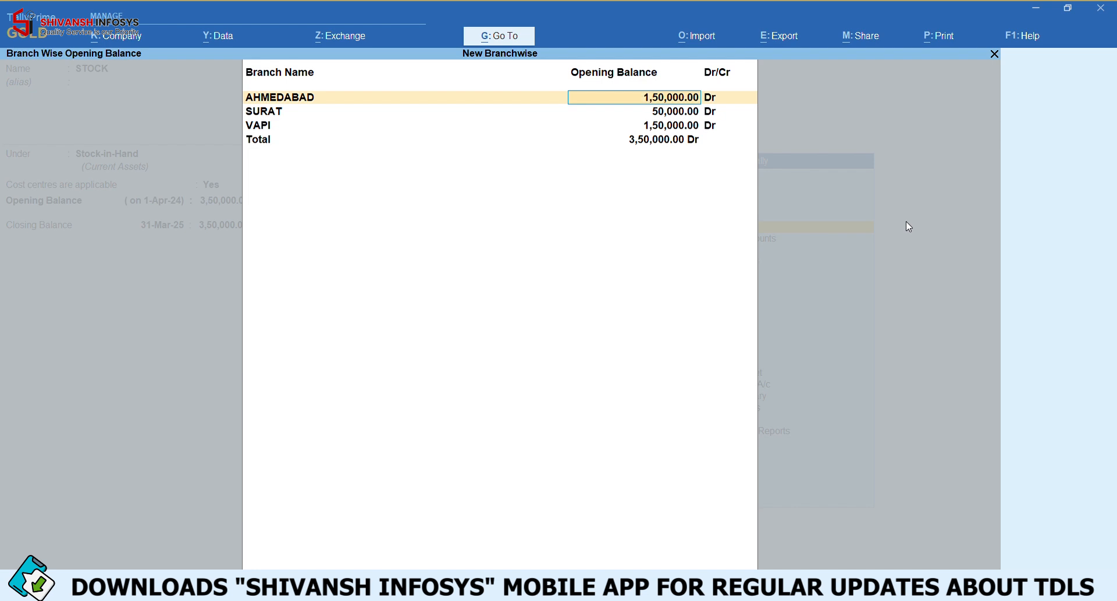
key(Return)
key(Return)
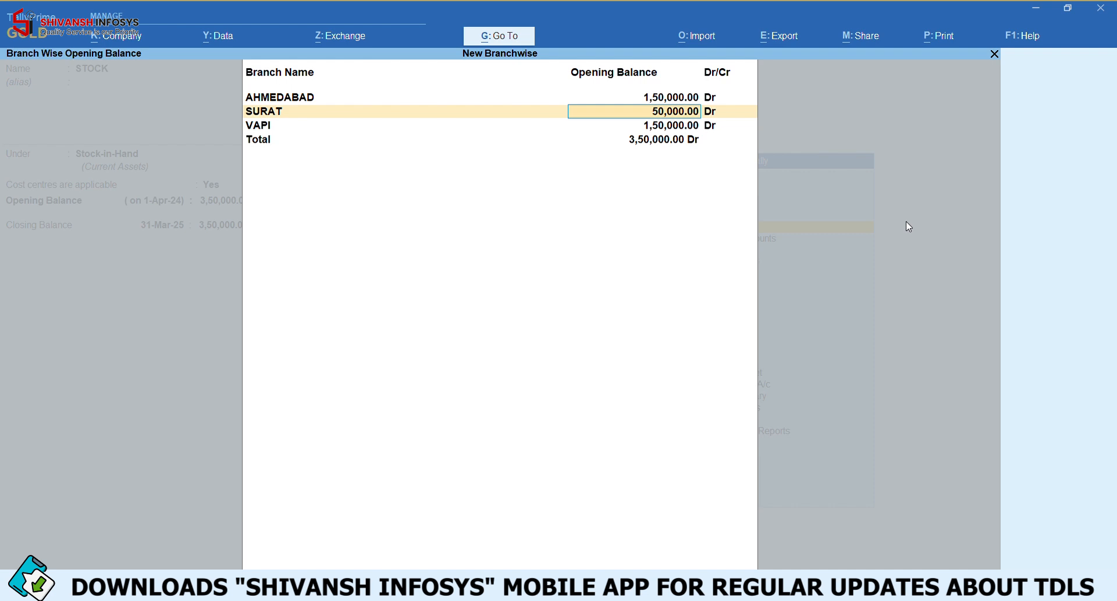
key(Return)
key(Return)
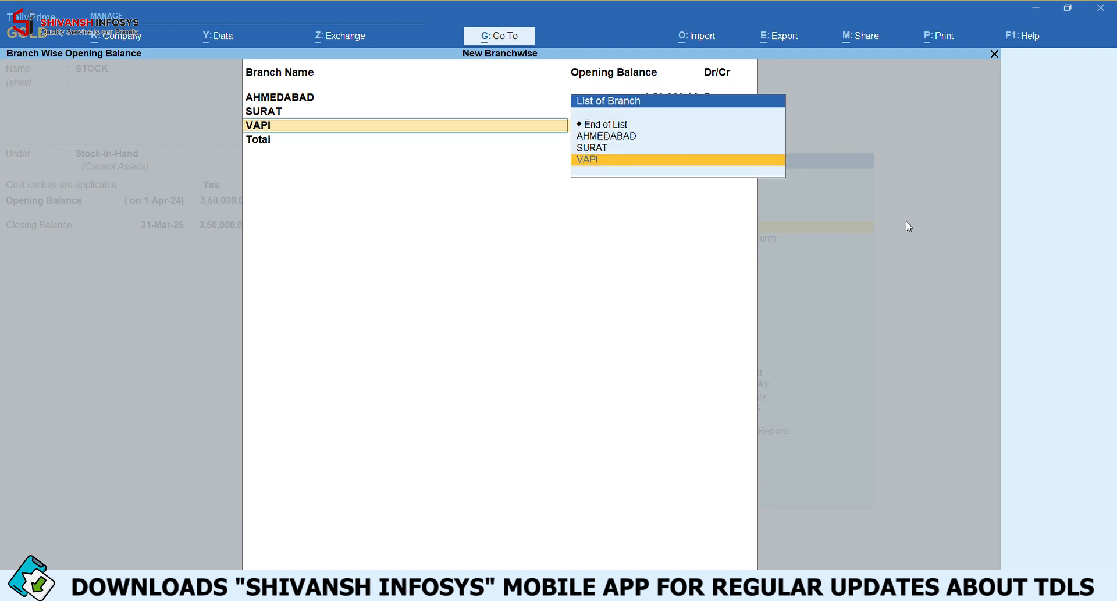
key(Return)
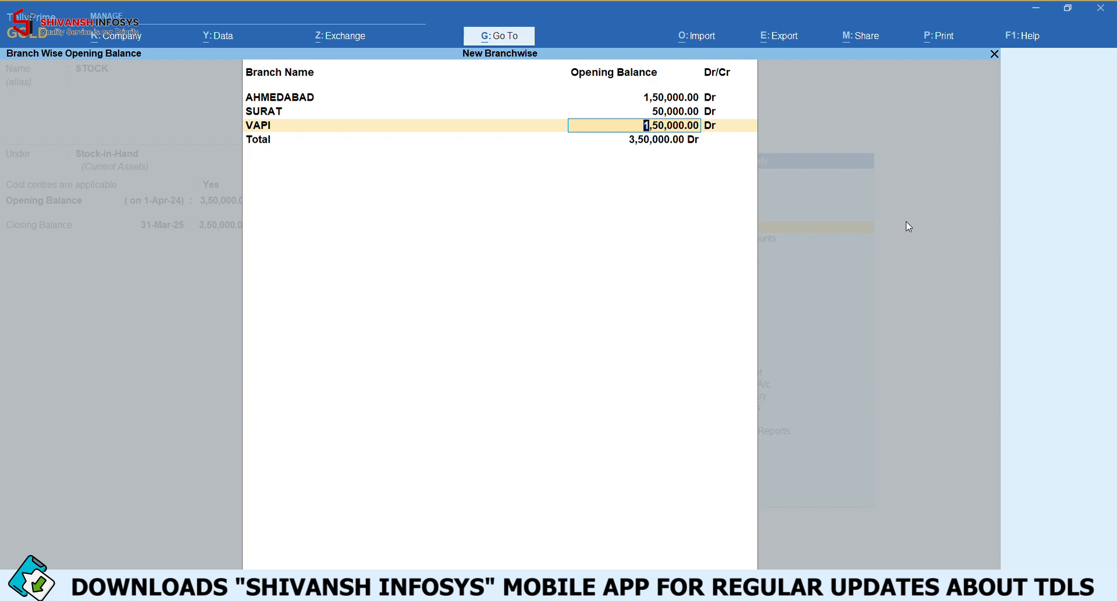
key(Return)
key(Return)
key(Return)
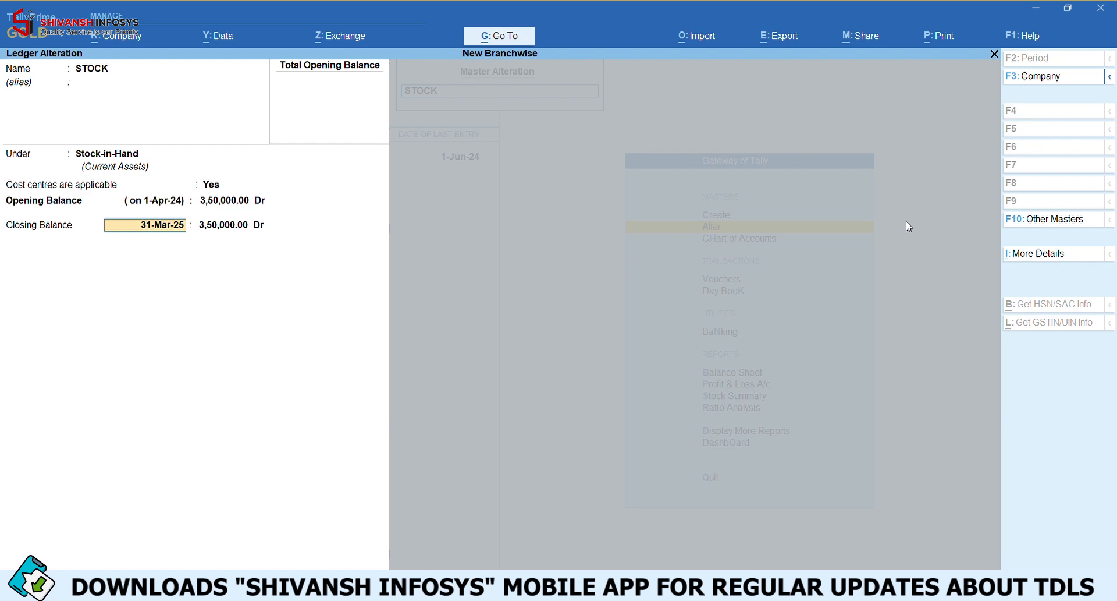
Bring up the branch-wise details of STOCK's 31-Mar-25 closing balance, examine each branch's amount and close the ledger without saving.
key(Return)
key(Return)
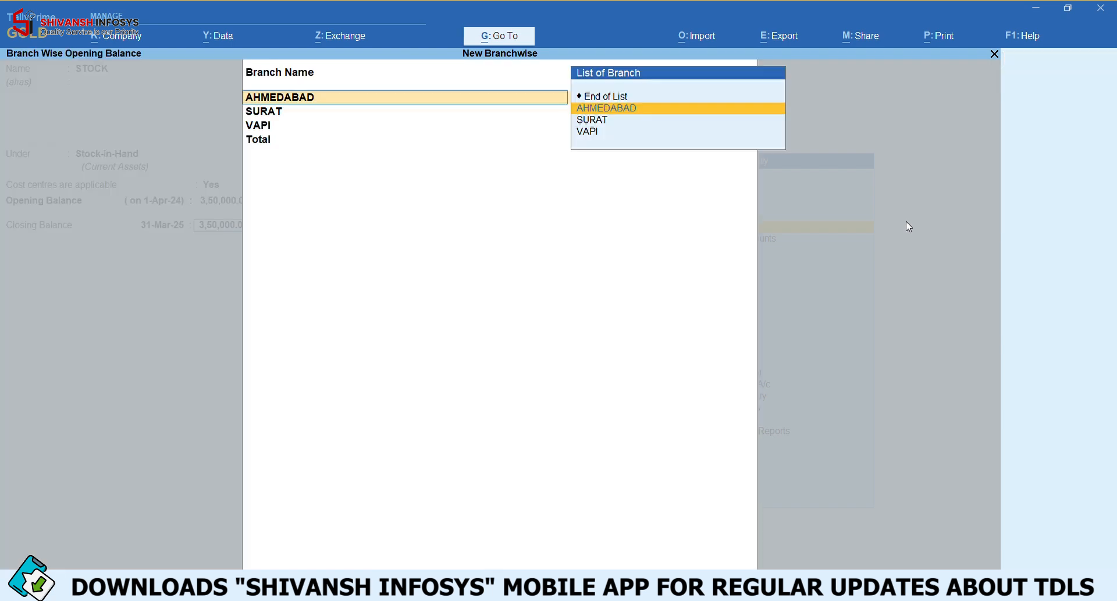
key(Return)
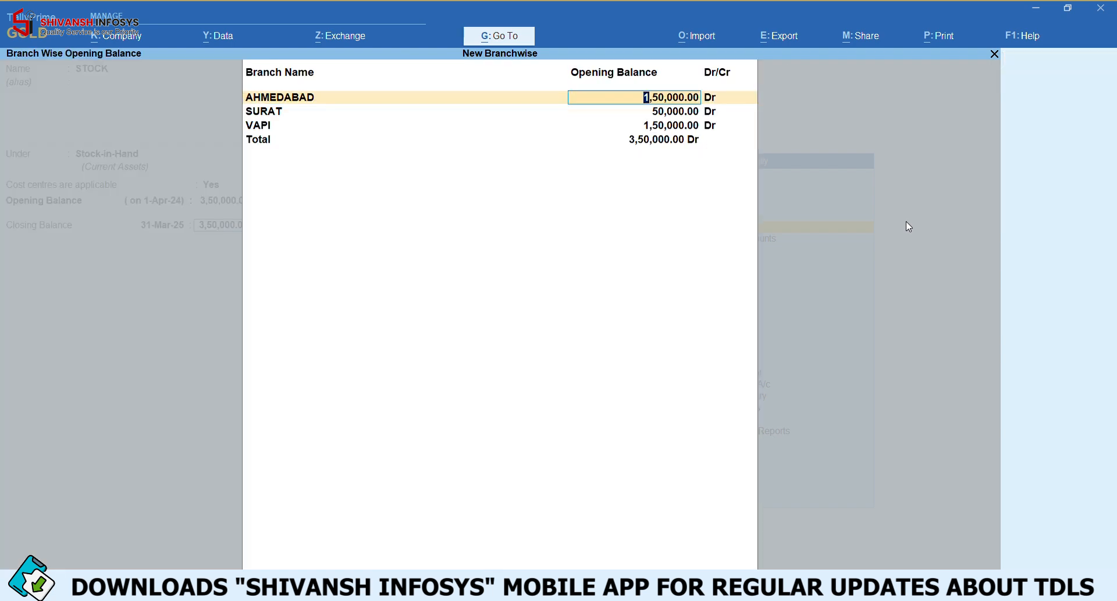
key(Return)
key(Return)
key(Return)
key(Return)
key(Return)
key(Return)
key(Return)
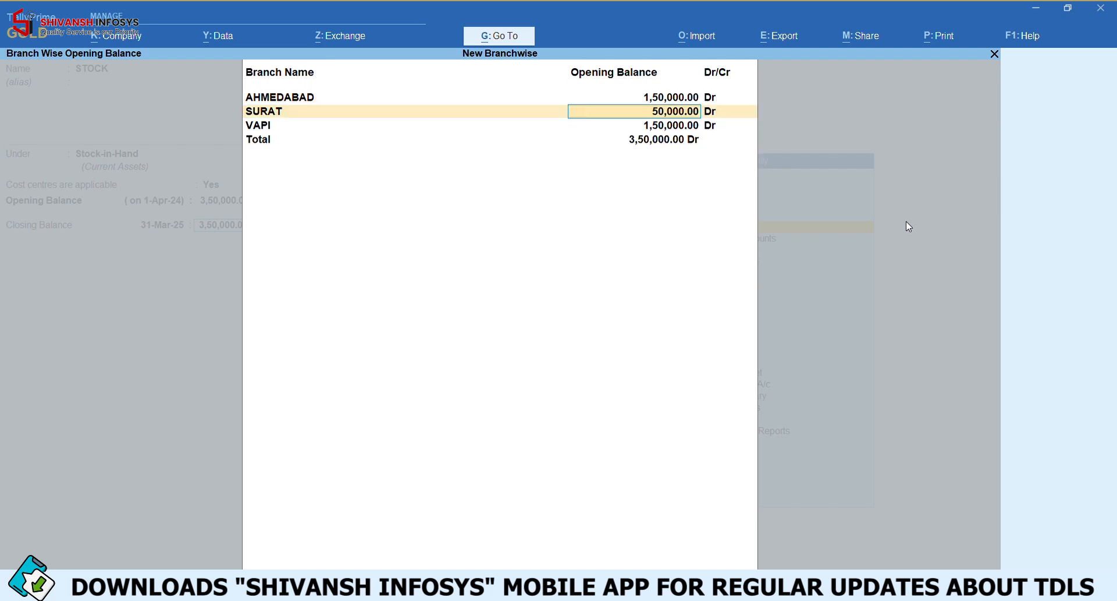
key(Return)
key(Return)
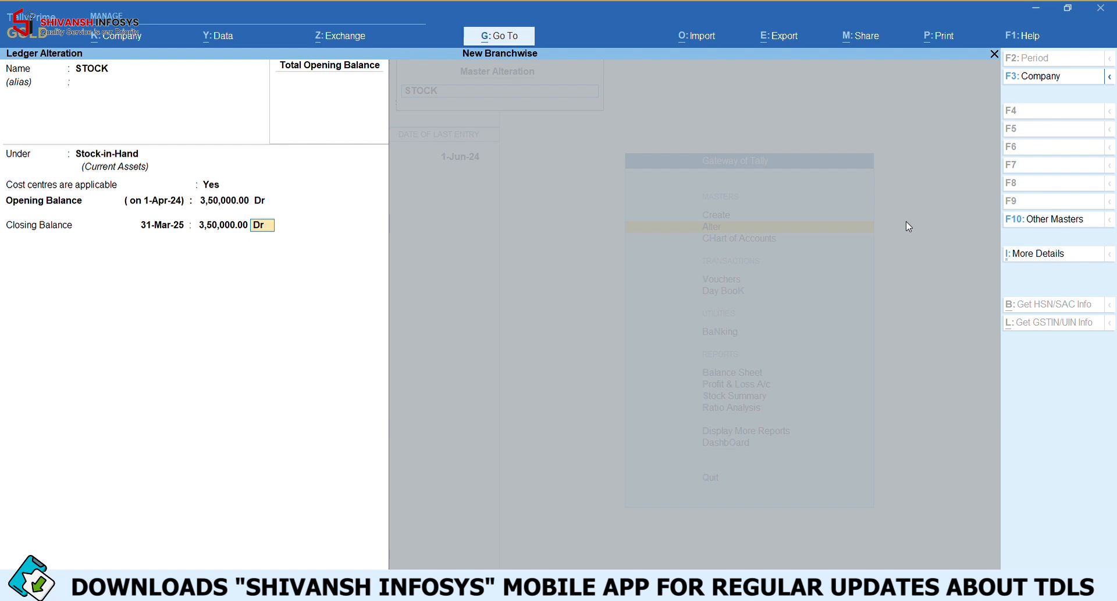
key(Escape)
key(Escape)
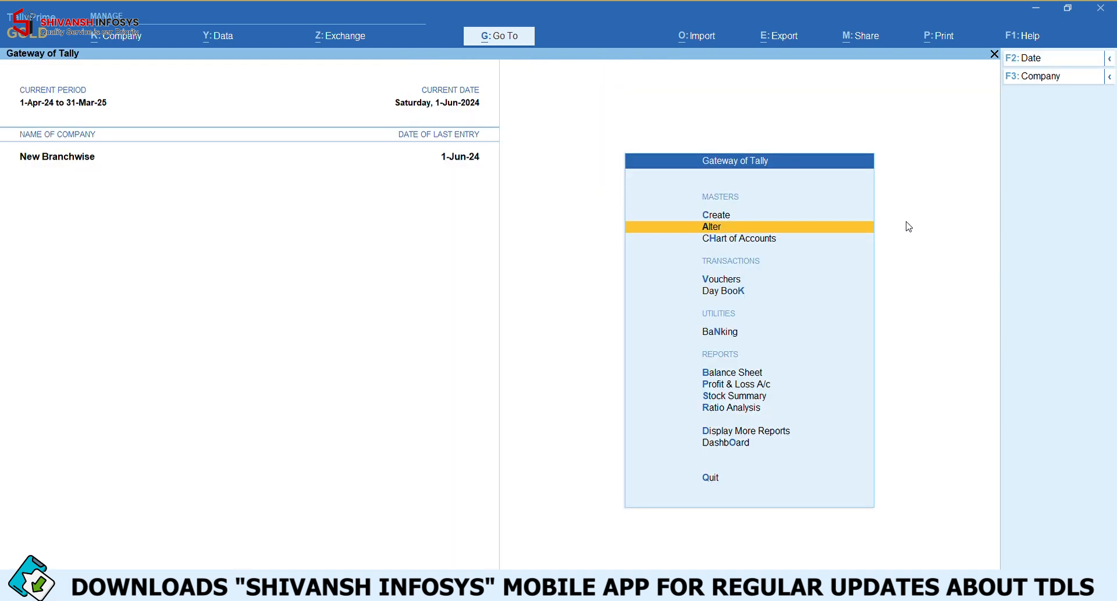
Open the Branch wise Profit & Loss for All Items branches as a columnar report.
key(Down)
key(Down)
key(Down)
key(Down)
key(Down)
key(Down)
key(Down)
key(Down)
key(Down)
key(Down)
key(Up)
key(Return)
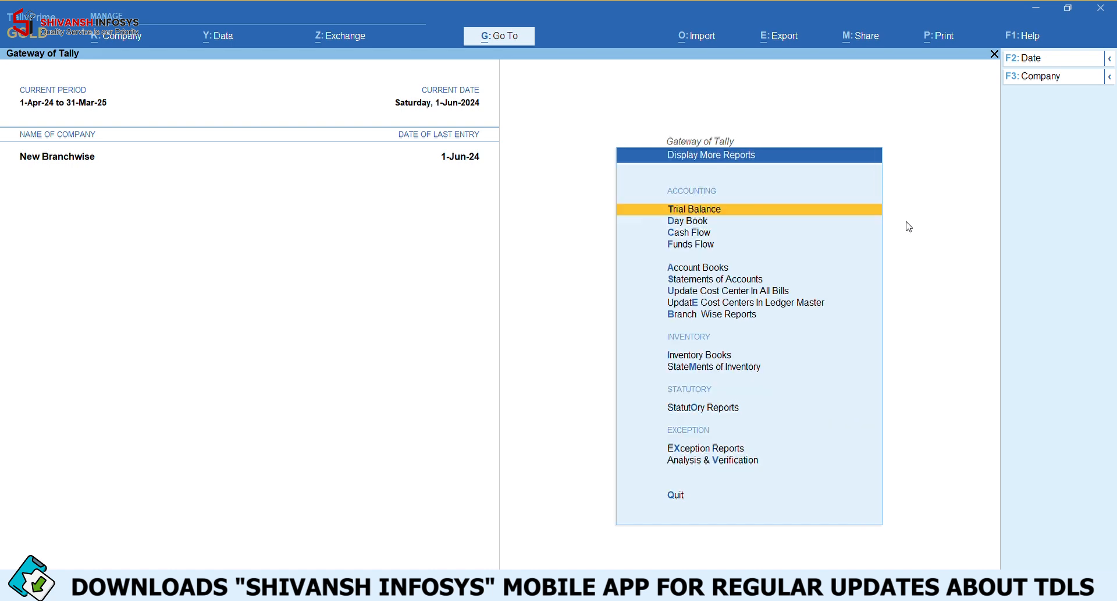
key(Down)
key(Down)
key(Down)
key(Down)
key(Down)
key(Down)
key(Down)
key(Down)
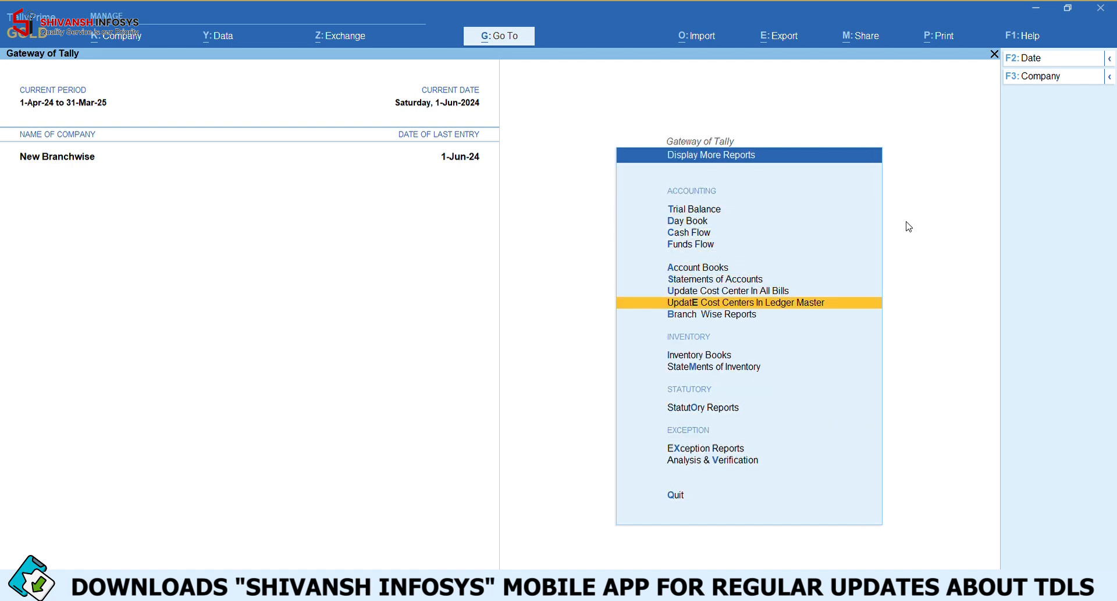
key(Return)
key(Down)
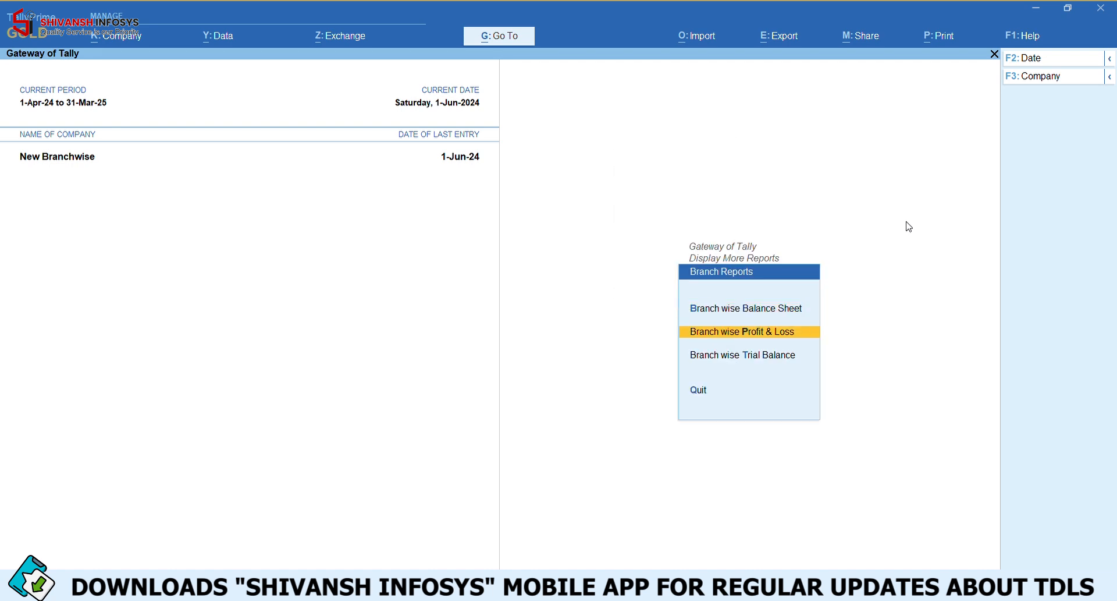
key(Return)
key(Return)
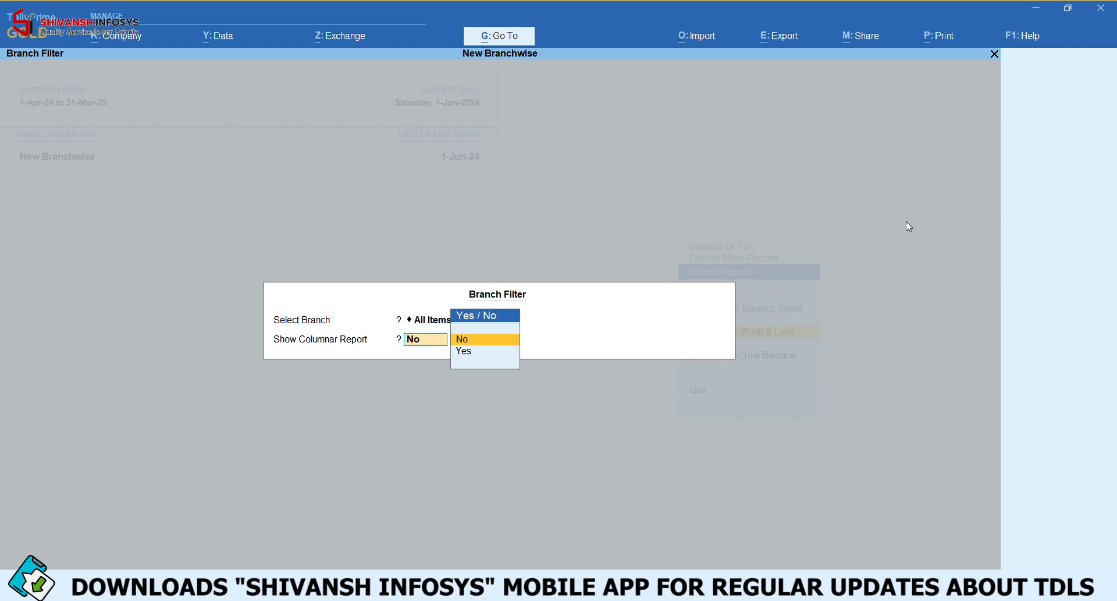
key(Down)
key(Return)
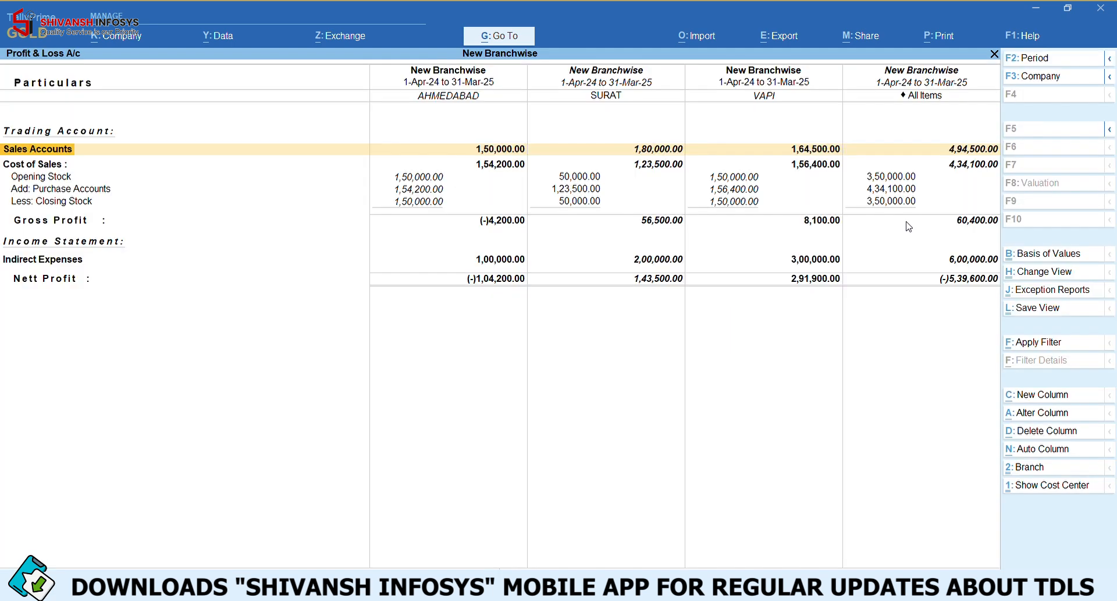
Show the Profit & Loss in detail and examine Opening Stock in each branch column and the All Items column.
key(Down)
key(Down)
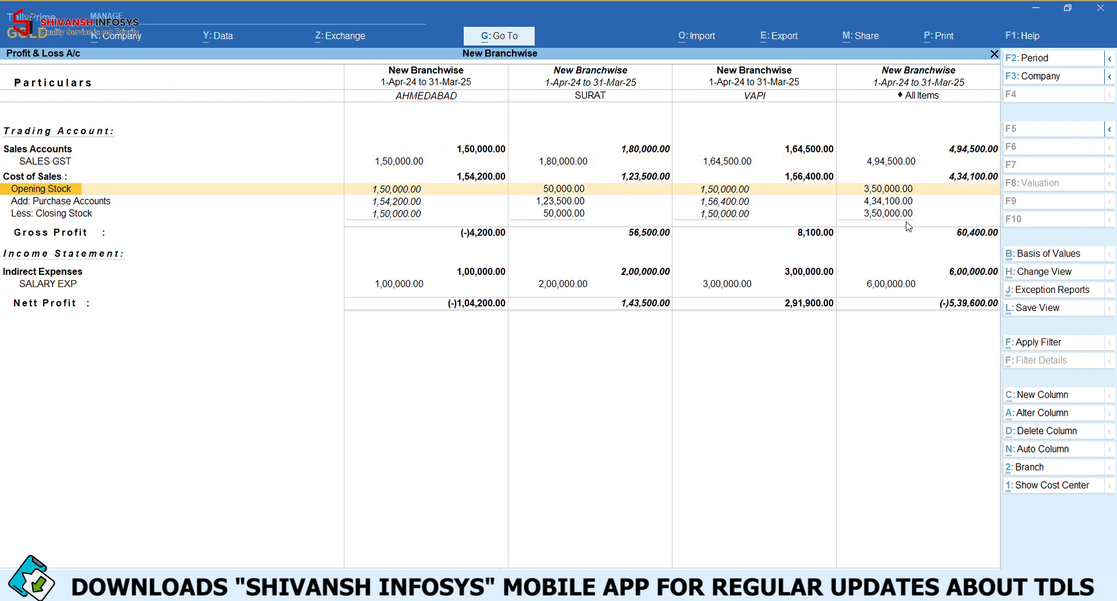
key(Right)
key(Right)
key(Right)
key(Right)
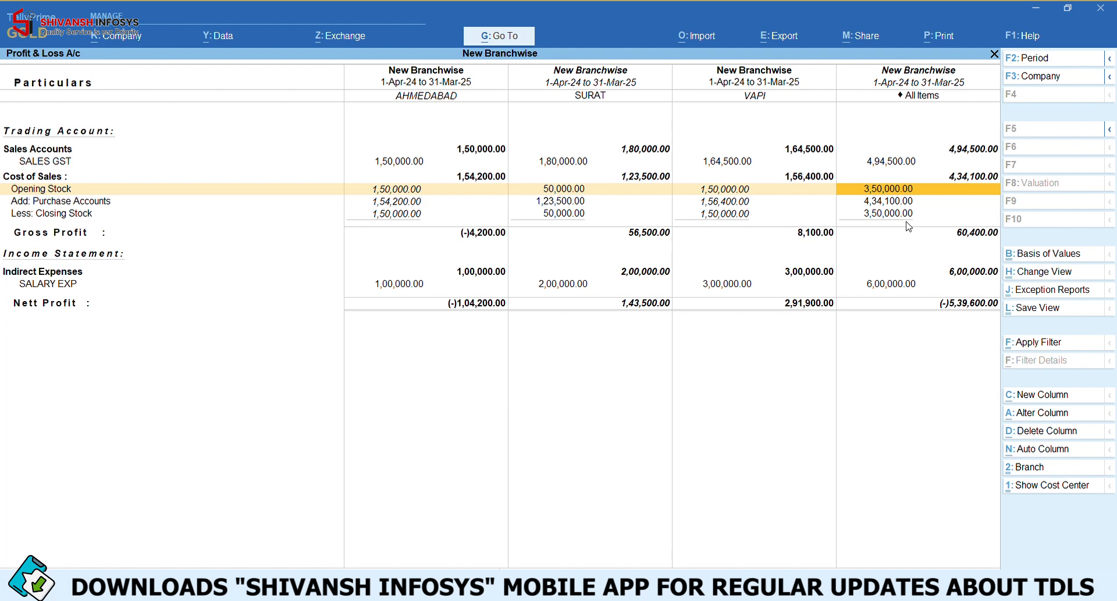
key(Left)
key(Left)
key(Left)
key(Left)
Examine Closing Stock in each branch column of the Profit & Loss and close the report.
key(Down)
key(Down)
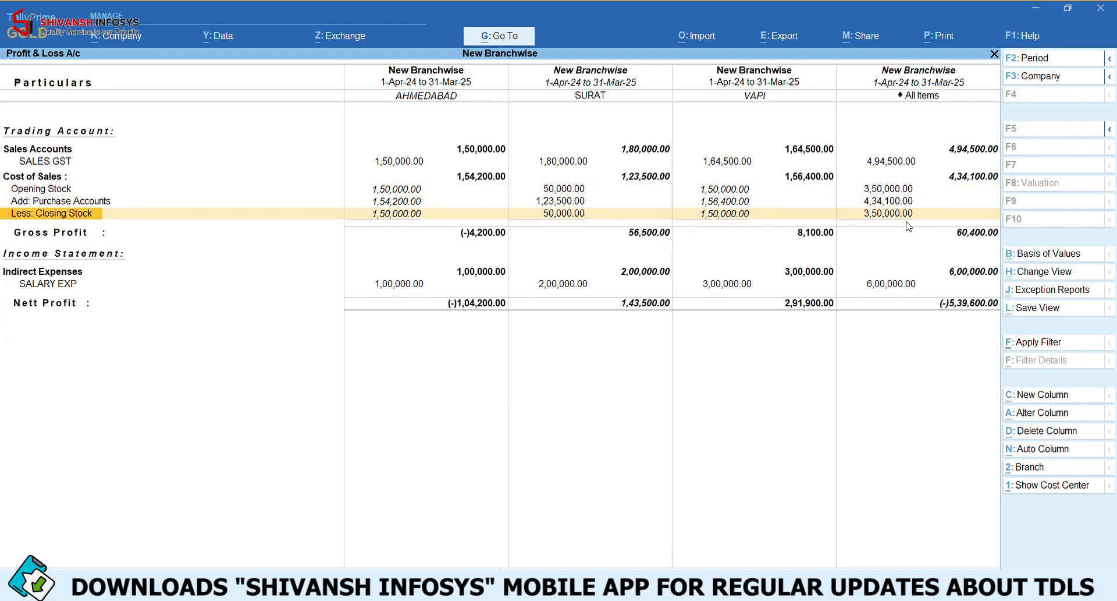
key(Right)
key(Right)
key(Left)
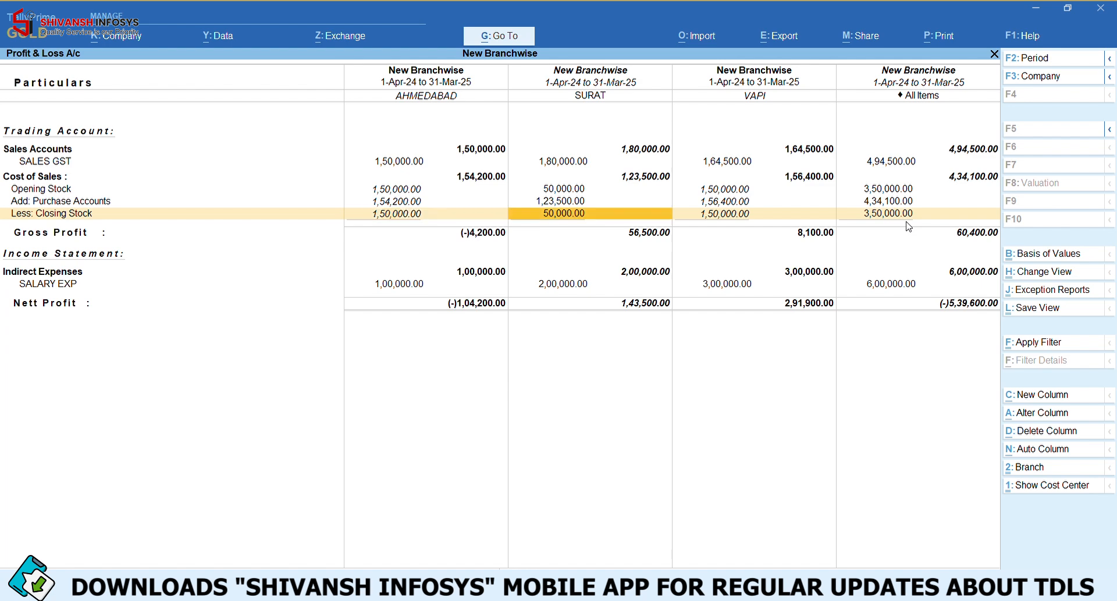
key(Right)
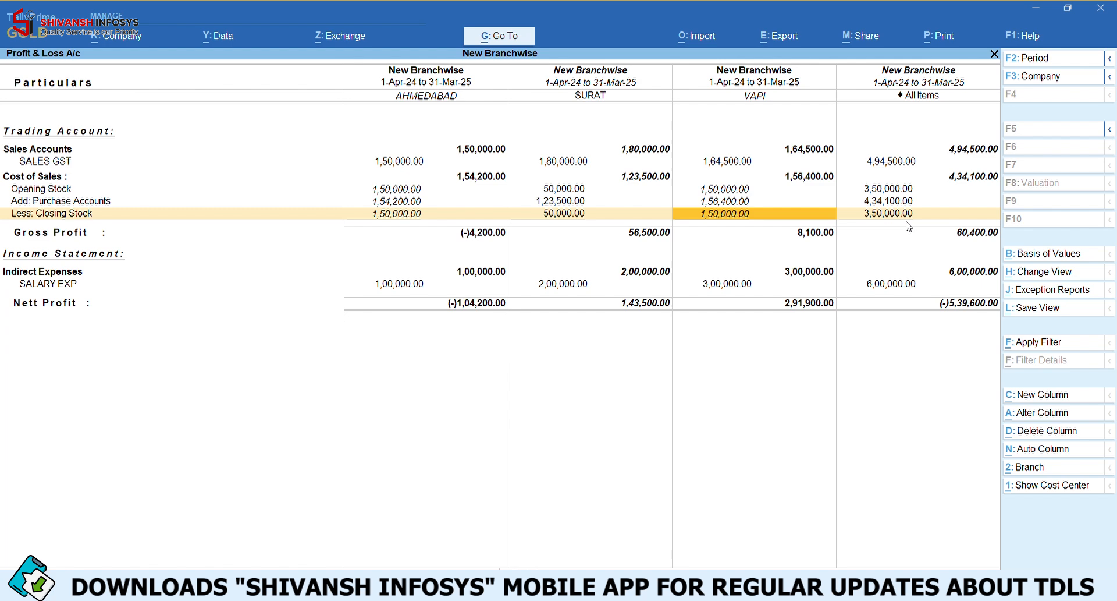
key(Right)
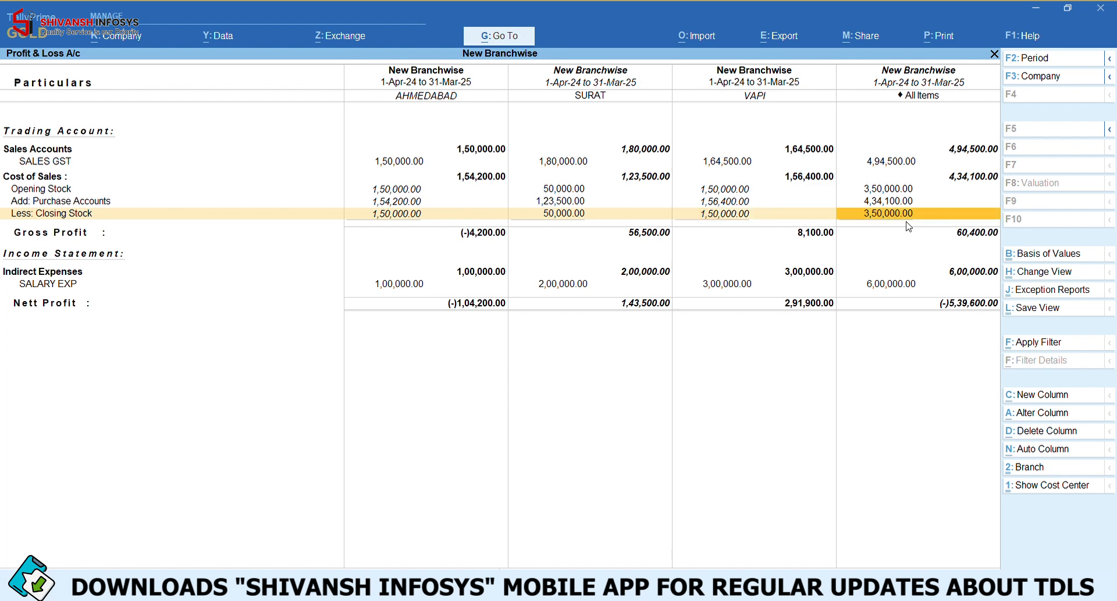
key(Escape)
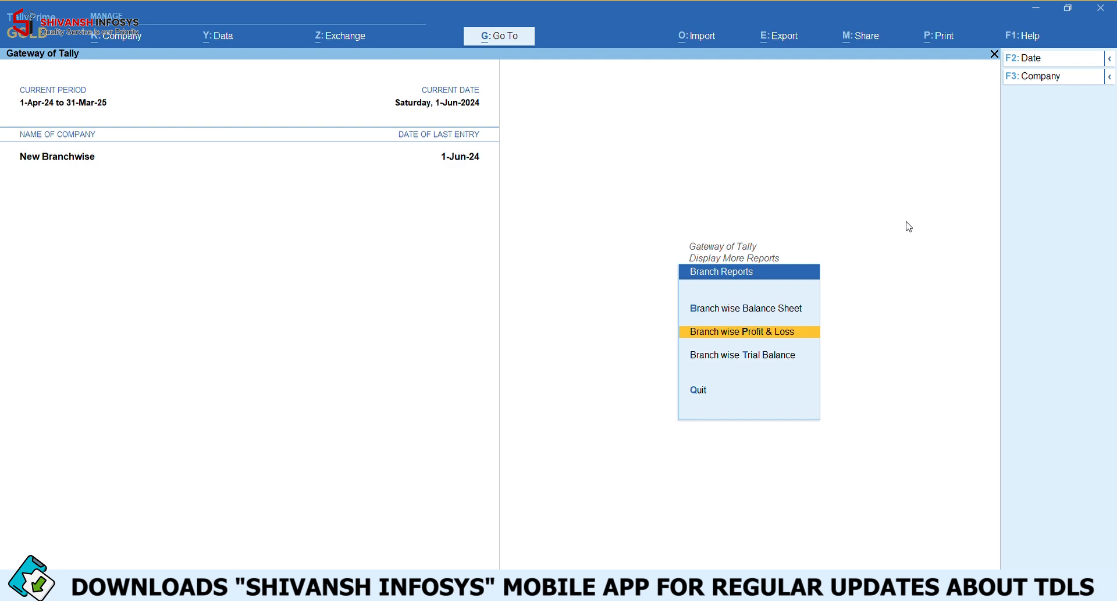
Open the Branch wise Balance Sheet for All Items branches as a columnar report.
key(Up)
key(Return)
key(Return)
key(Down)
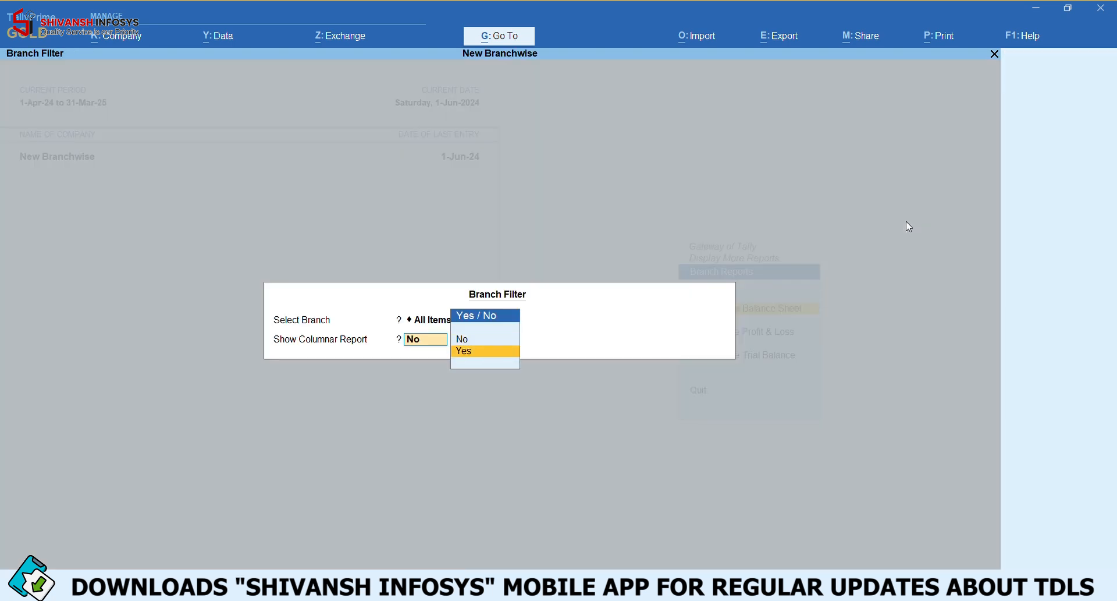
key(Return)
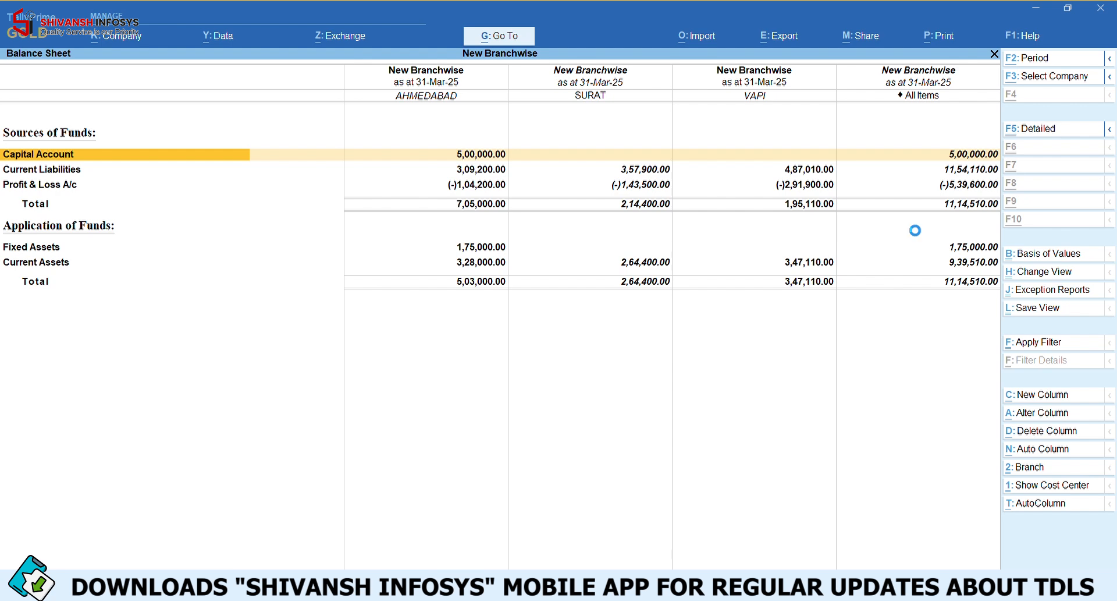
Show the Balance Sheet in detail, examine STOCK under Closing Stock in every branch column and close the report.
key(alt+F5)
key(Down)
key(Down)
key(Down)
key(Down)
key(Down)
key(Down)
key(Down)
key(Down)
key(Down)
key(Down)
key(Down)
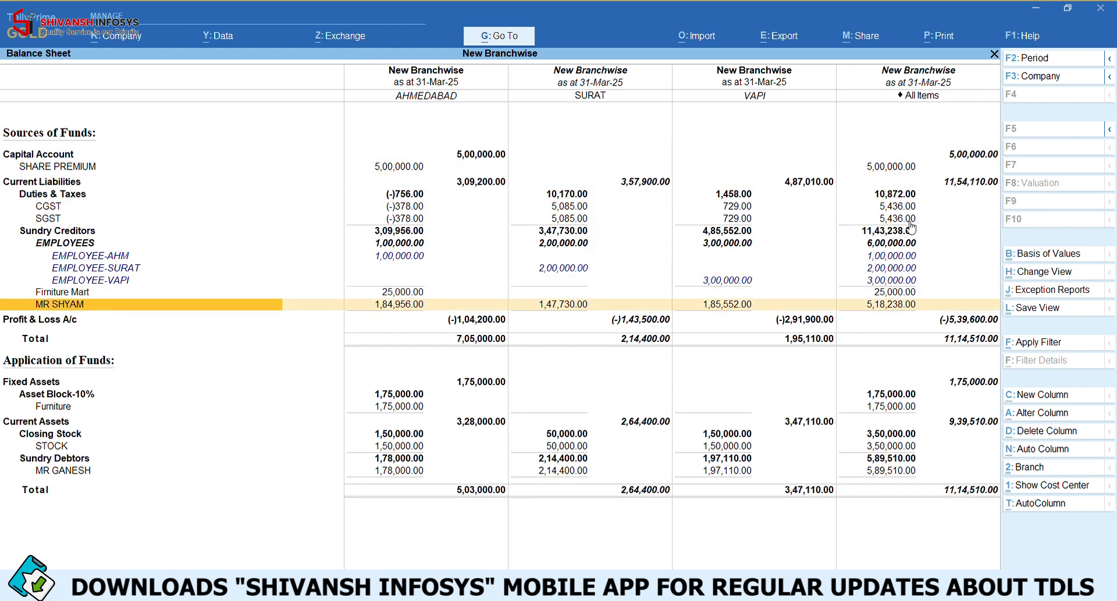
key(Down)
key(Down)
key(Down)
key(Down)
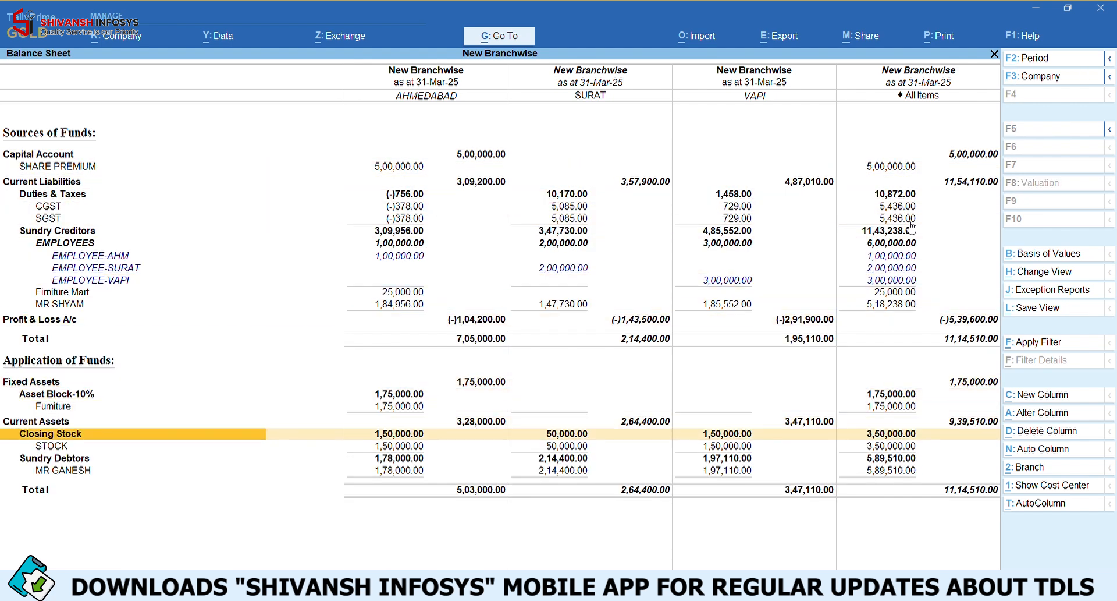
key(Down)
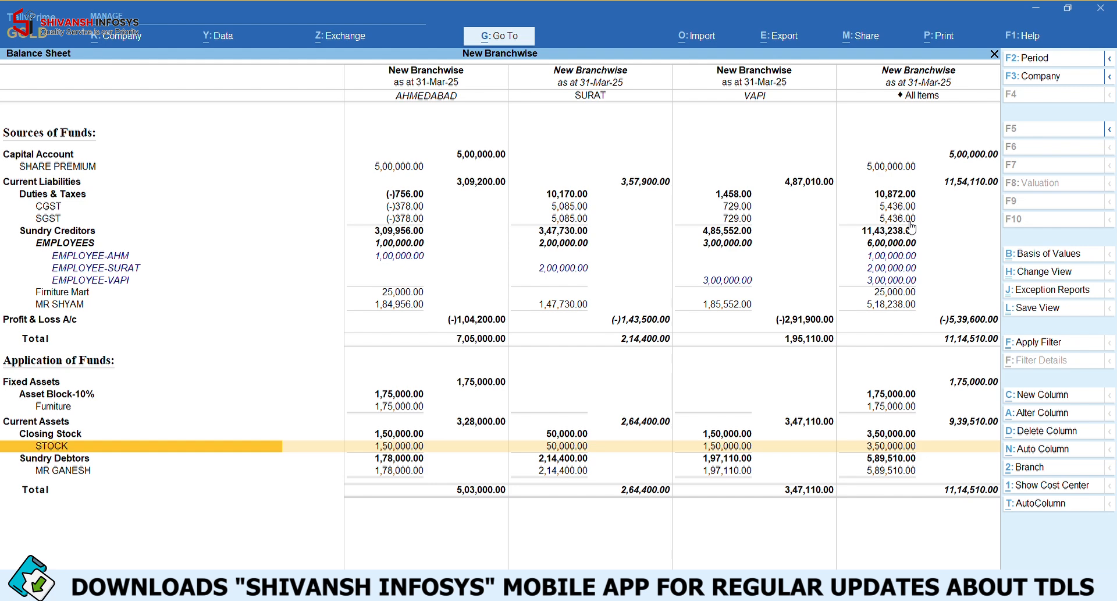
key(Right)
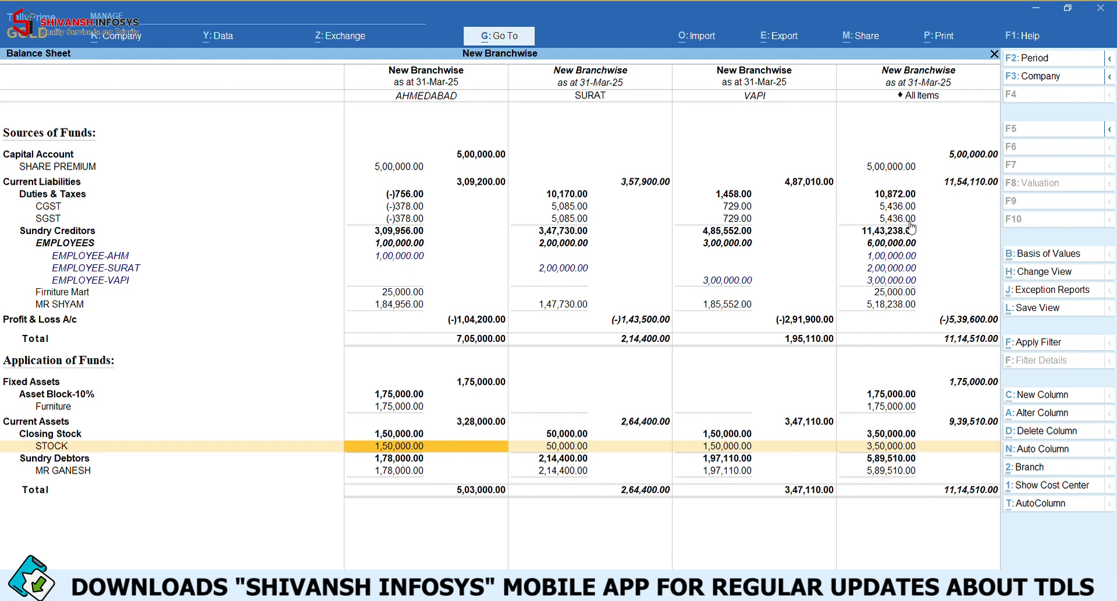
key(Right)
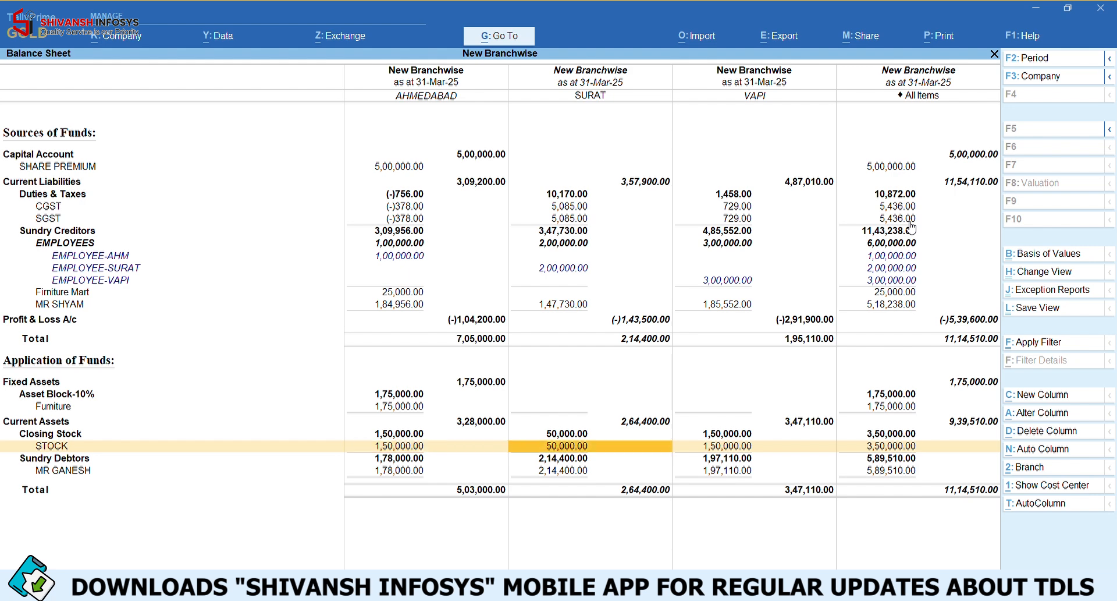
key(Right)
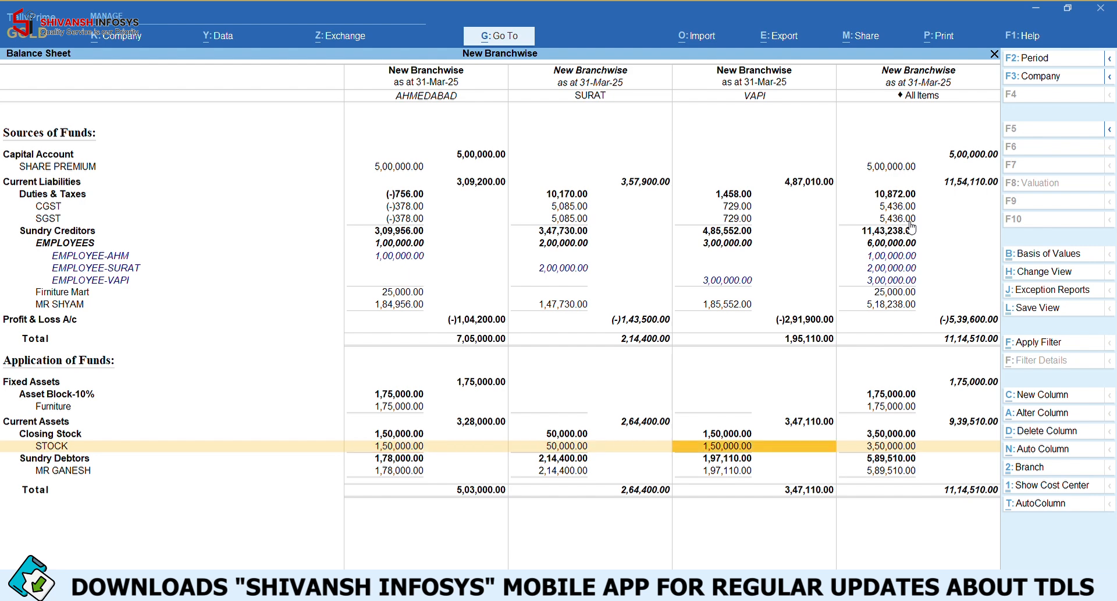
key(Right)
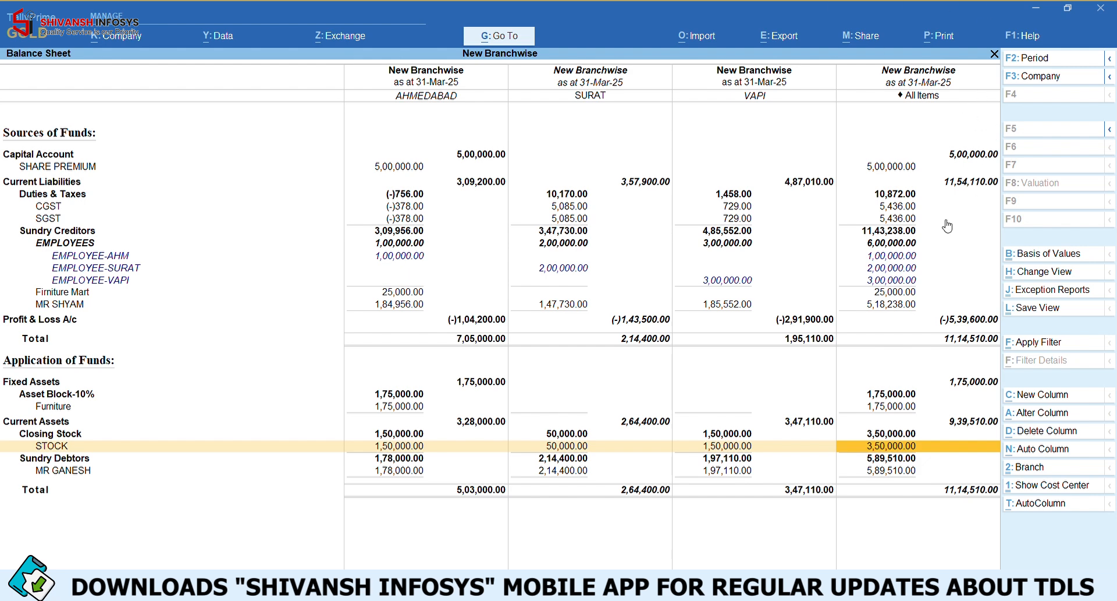
key(Escape)
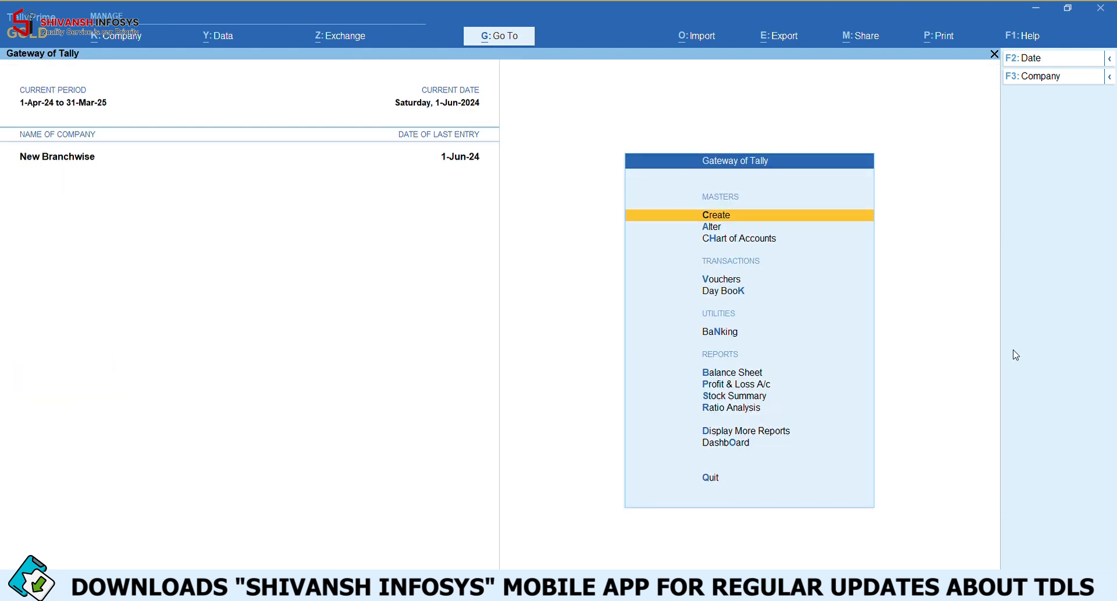